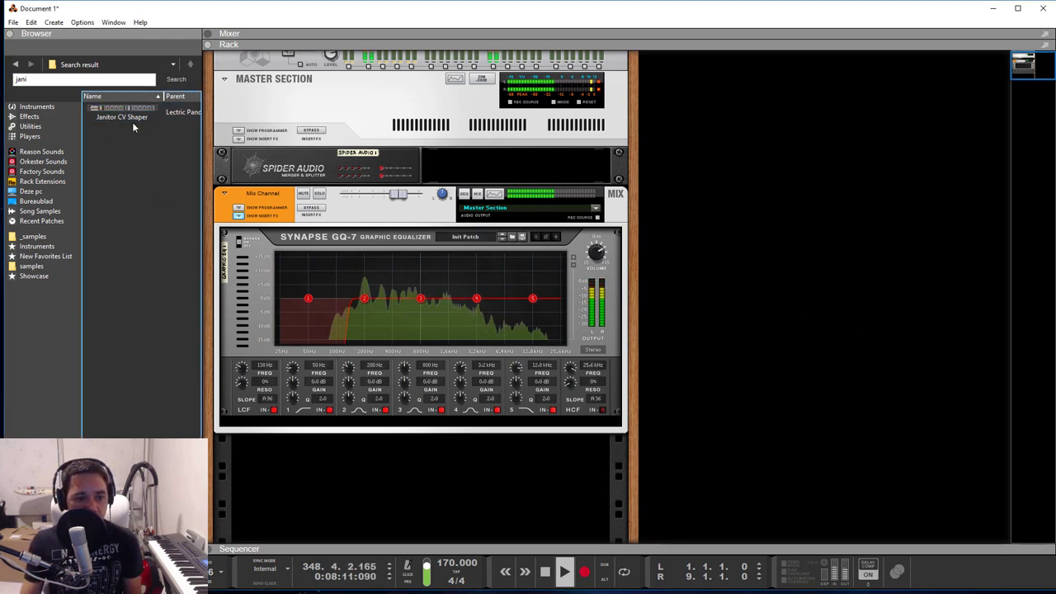
Drag the Janitor CV Shaper from the browser into the rack beneath the GQ-7 equalizer
mouse_move(130, 118)
left_mouse_down()
mouse_move(295, 514)
mouse_move(336, 497)
left_mouse_up()
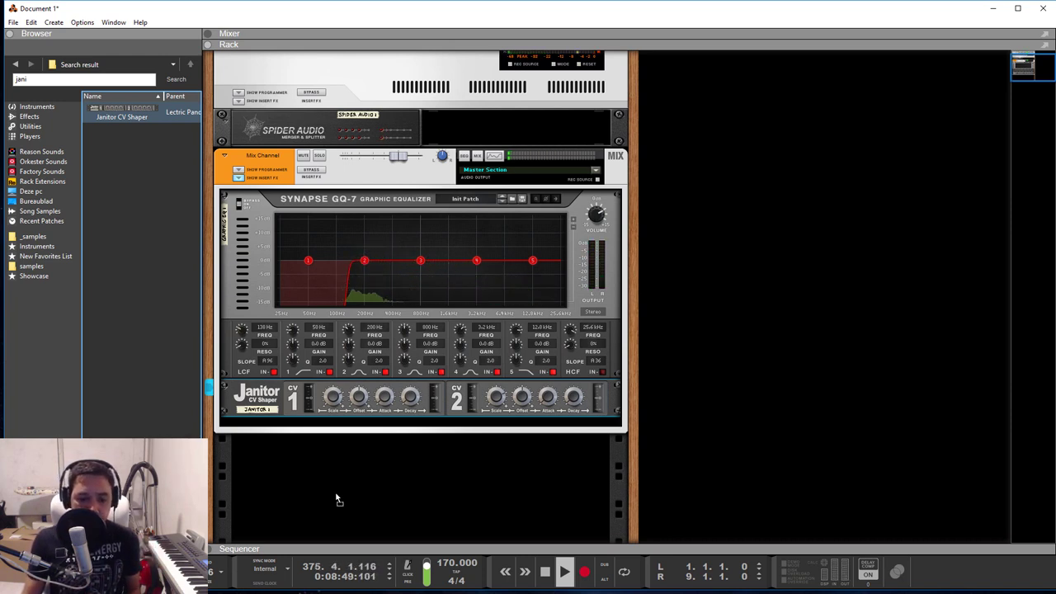
Move the Janitor into its own rack slot and add a Skope Signal Monitor below it
left_click_drag(282, 394, 421, 429)
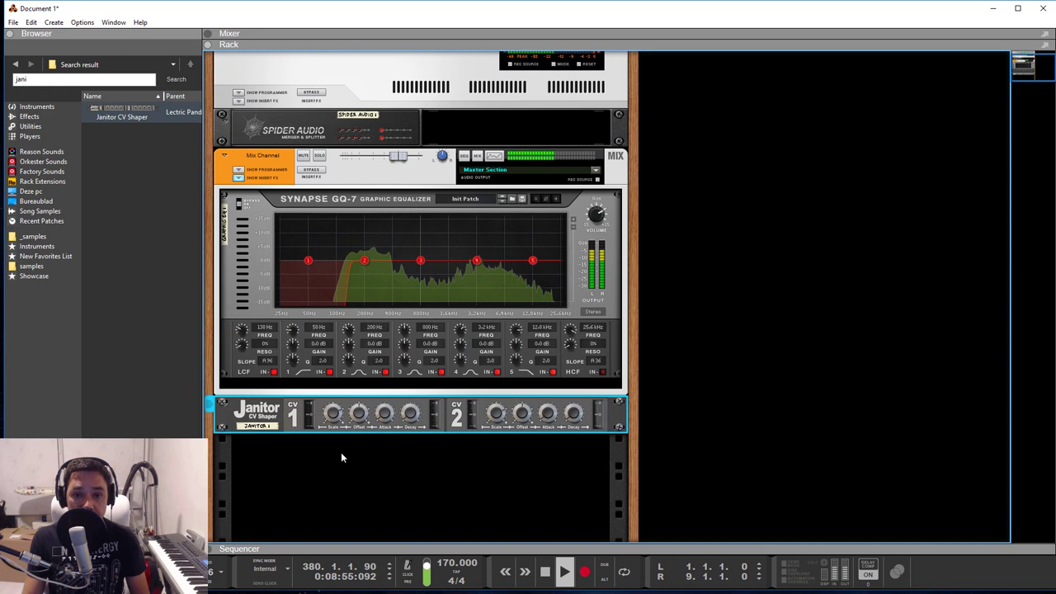
left_click(59, 81)
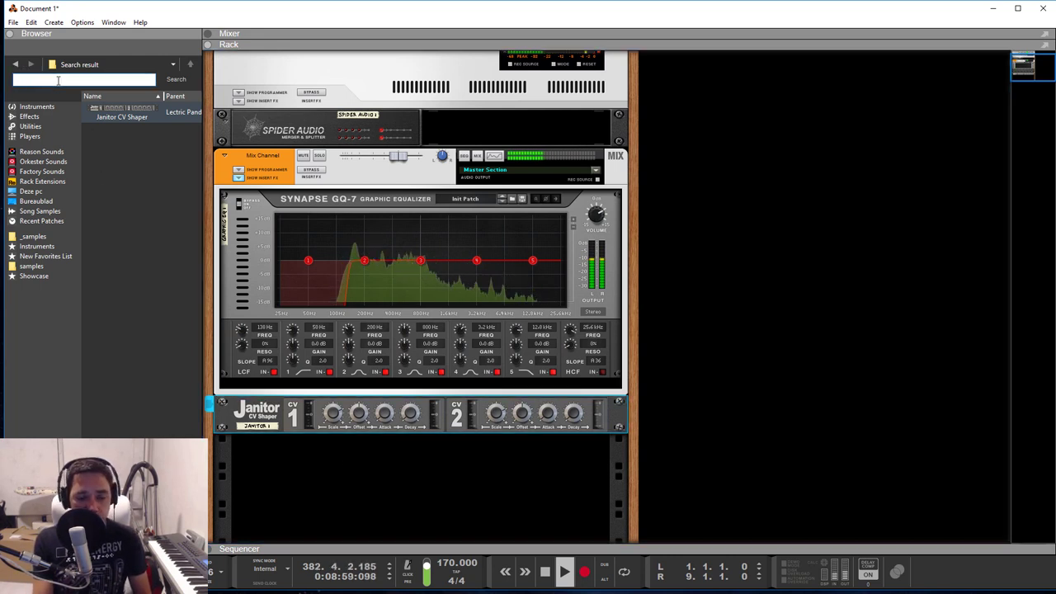
type("skope")
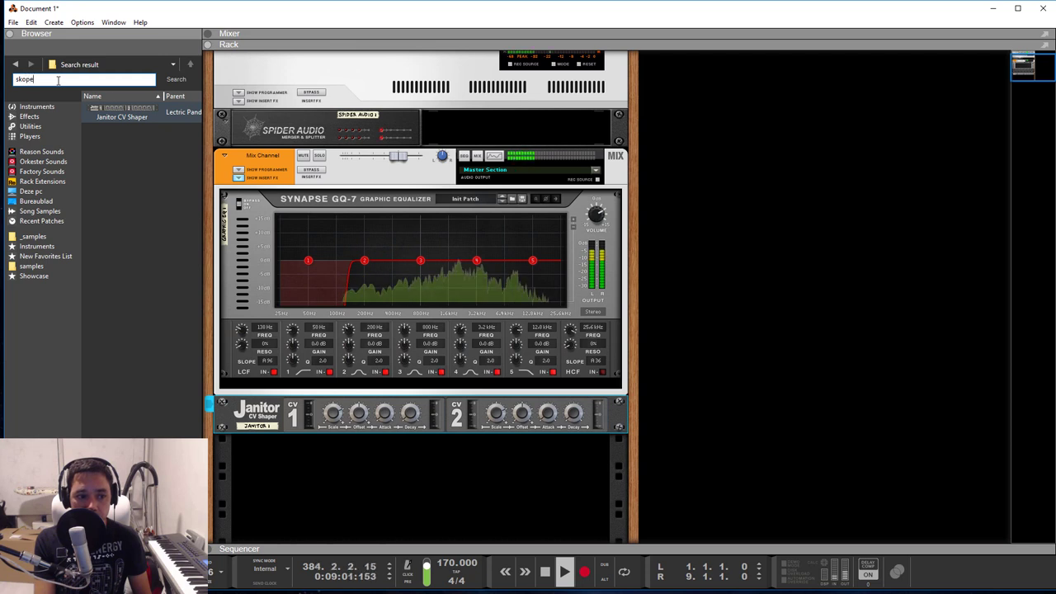
key("Return")
left_click_drag(100, 152, 321, 483)
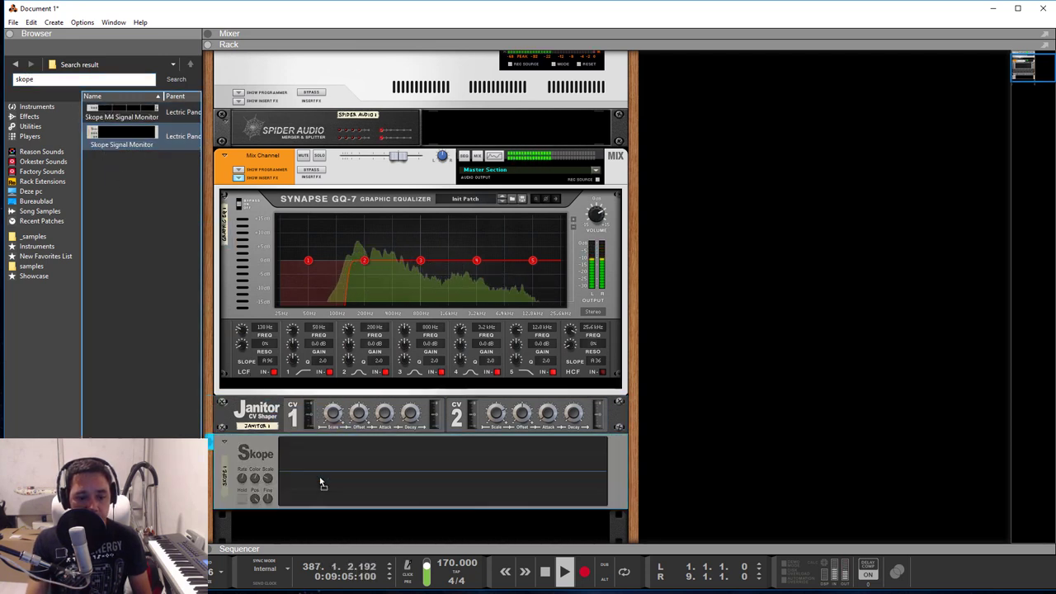
Duplicate the Skope monitor and check the rack's back panel before returning to the front
key("ctrl+d")
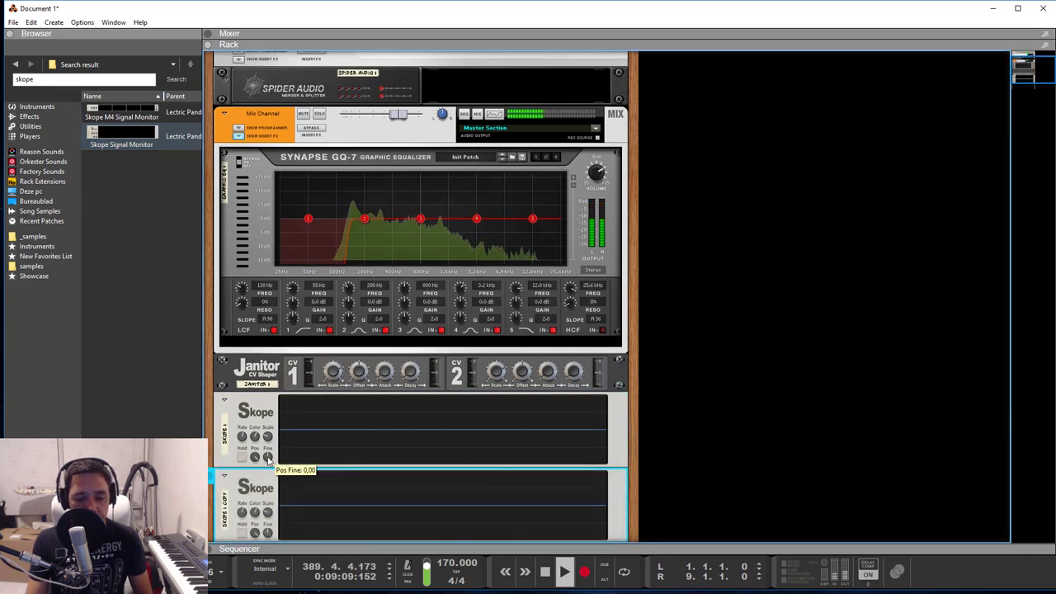
key("Tab")
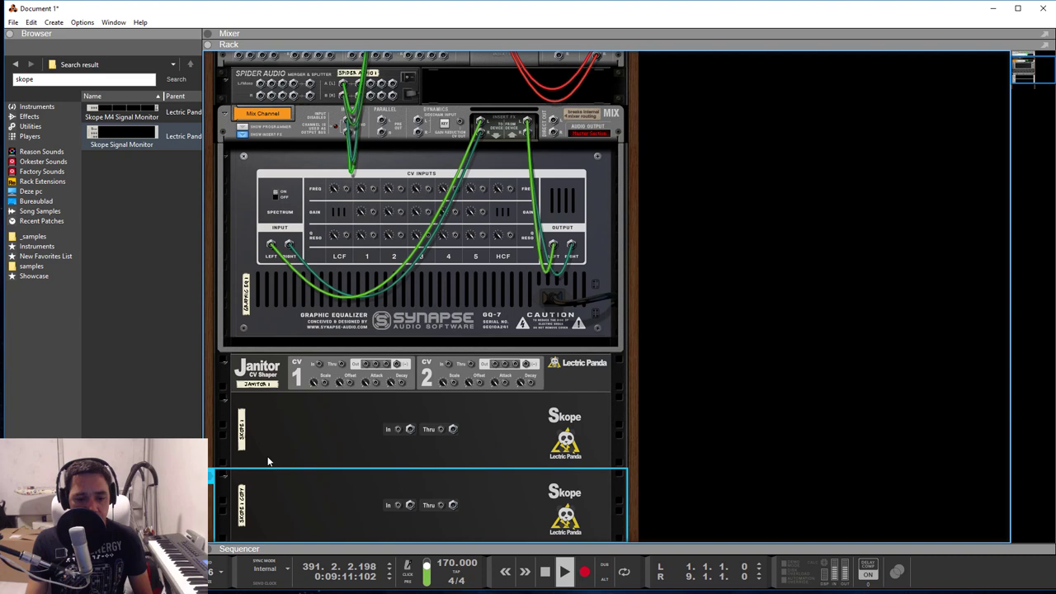
key("Tab")
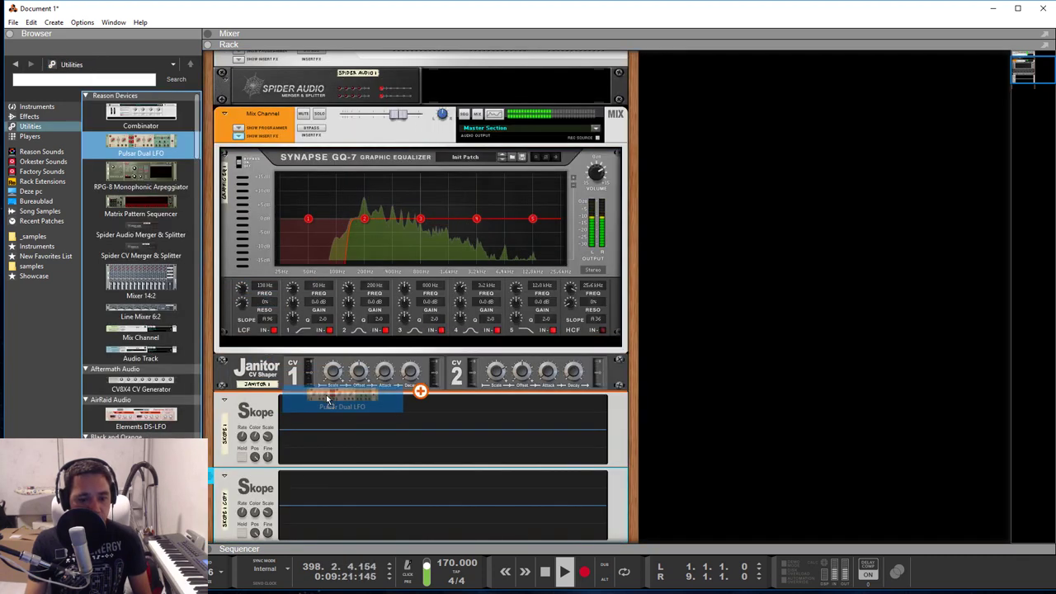
Place a Pulsar Dual LFO below the Janitor and flip the rack to its cabling side
left_click_drag(284, 350, 327, 401)
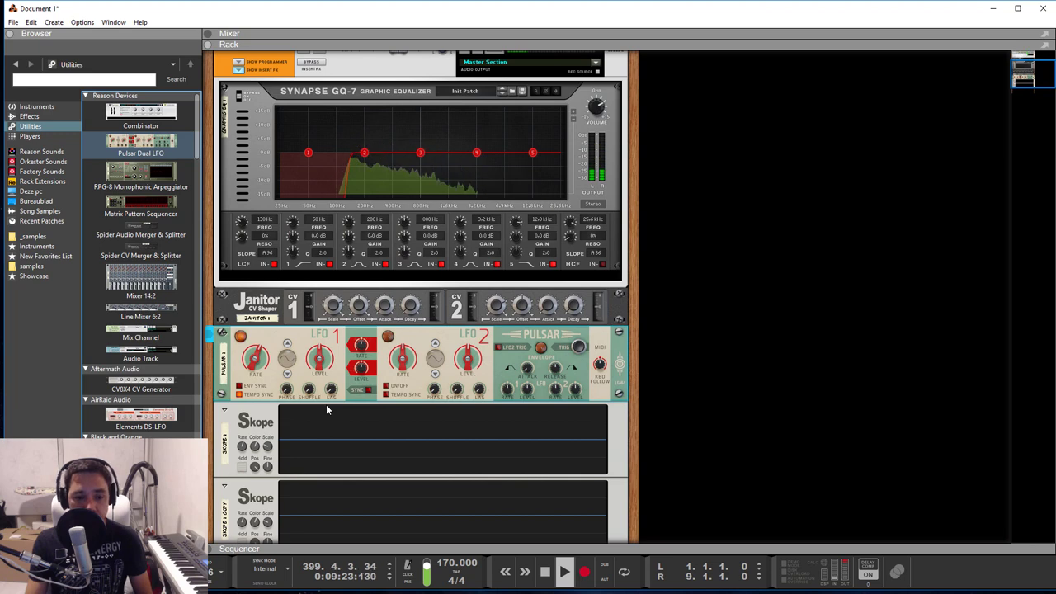
key("Tab")
key("Tab")
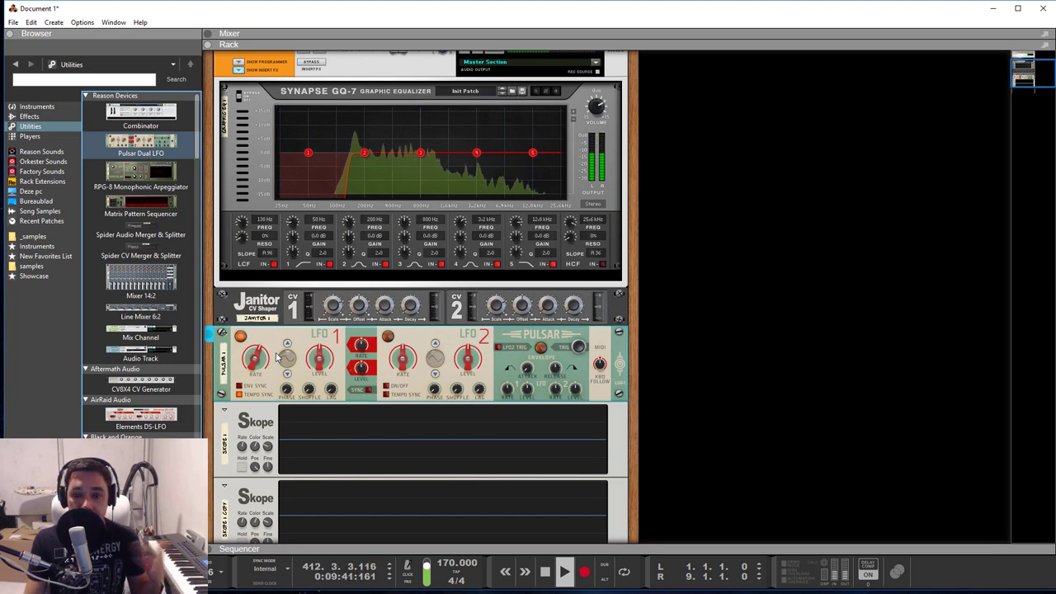
Cable Pulsar LFO 1 into Janitor CV 1 In, and Janitor CV 1 Outs into both Skopes
key("Tab")
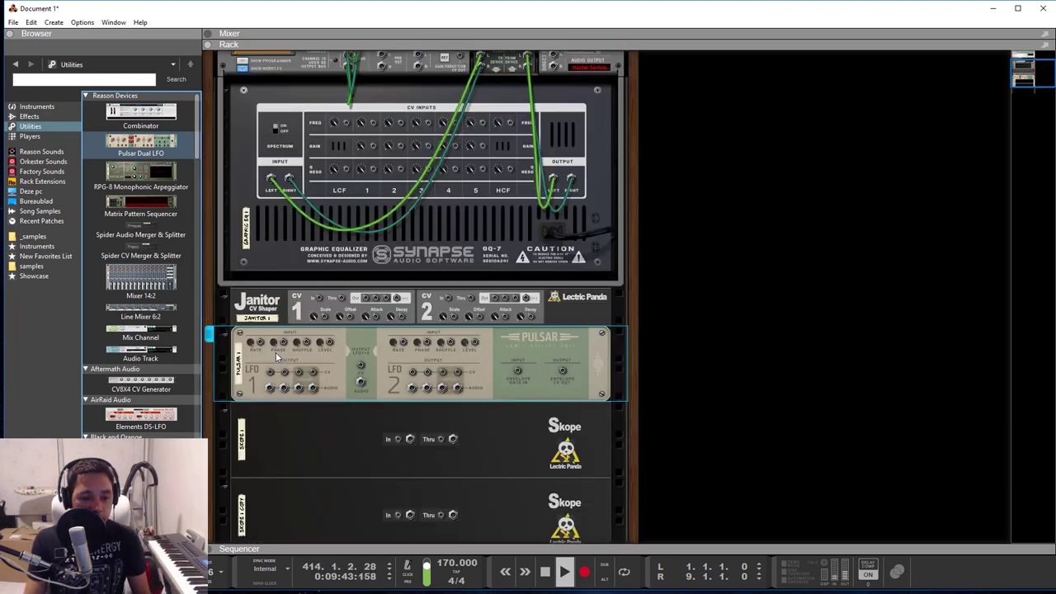
key("Tab")
key("Tab")
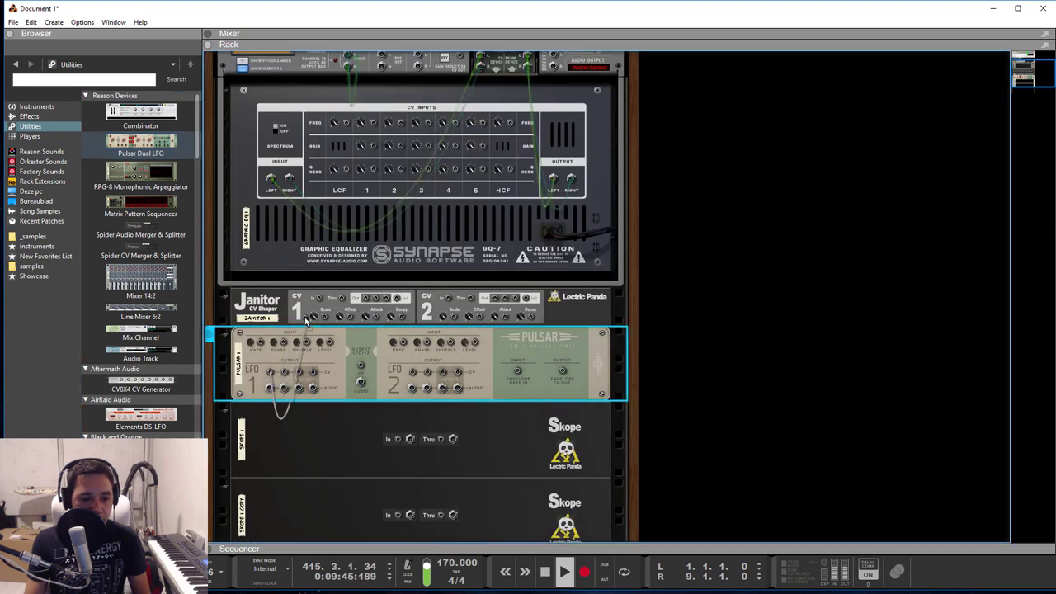
left_click_drag(319, 302, 318, 299)
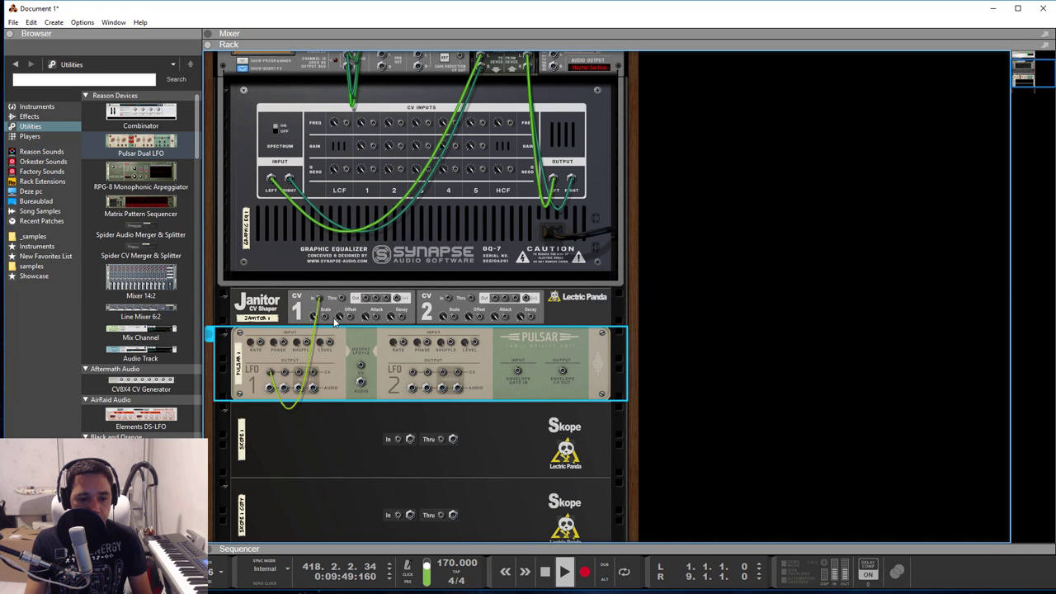
left_click_drag(365, 302, 368, 303)
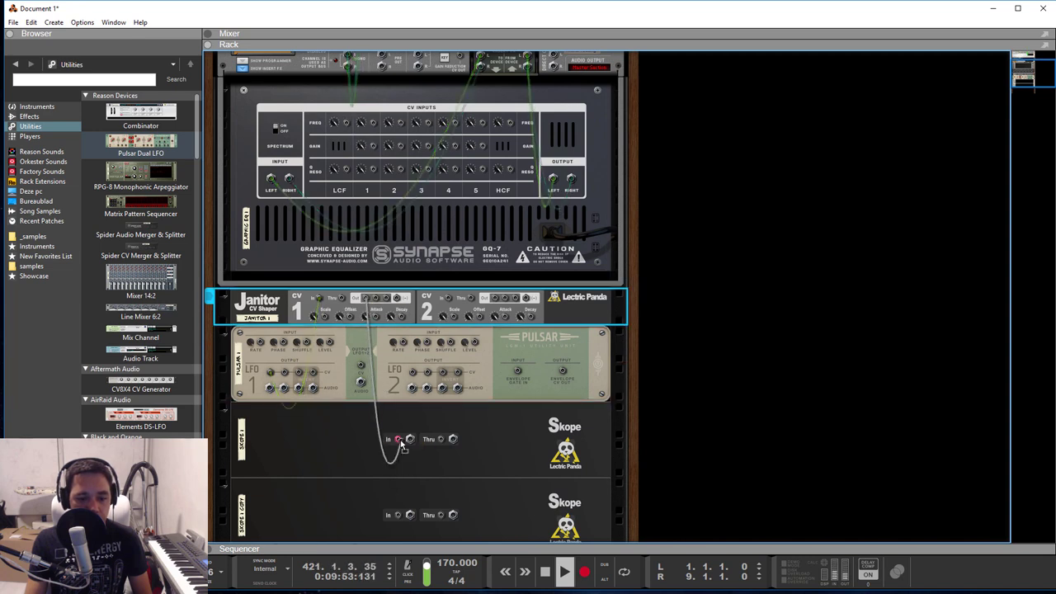
left_click_drag(375, 363, 397, 439)
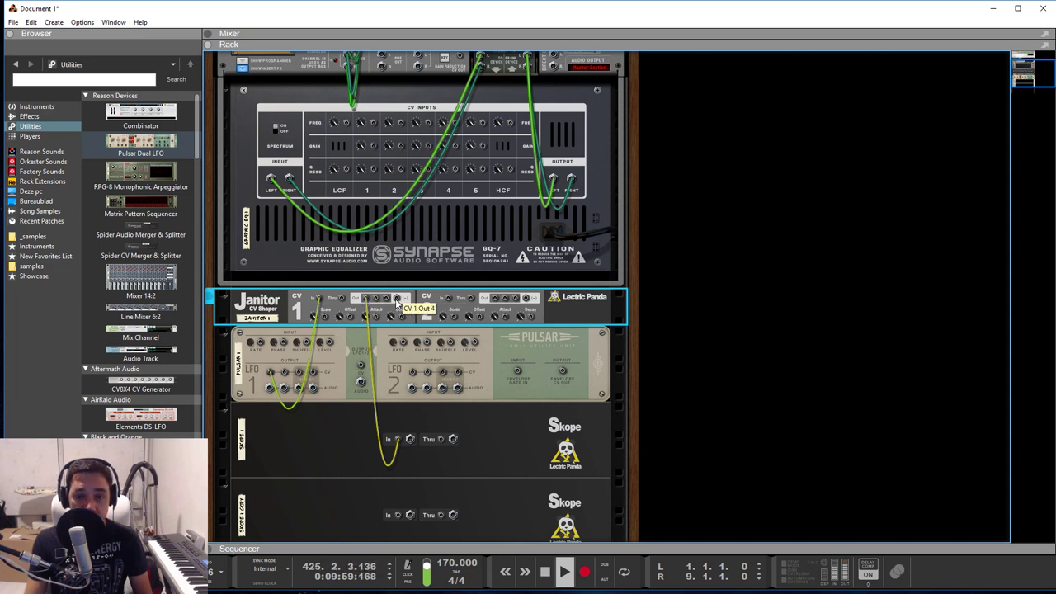
left_click_drag(397, 307, 399, 522)
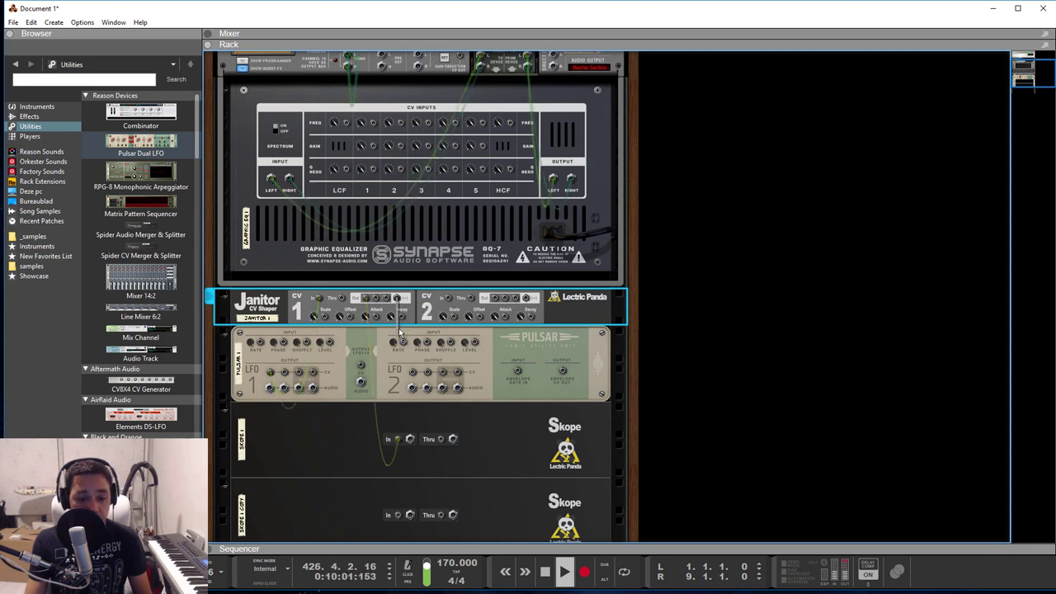
key("Tab")
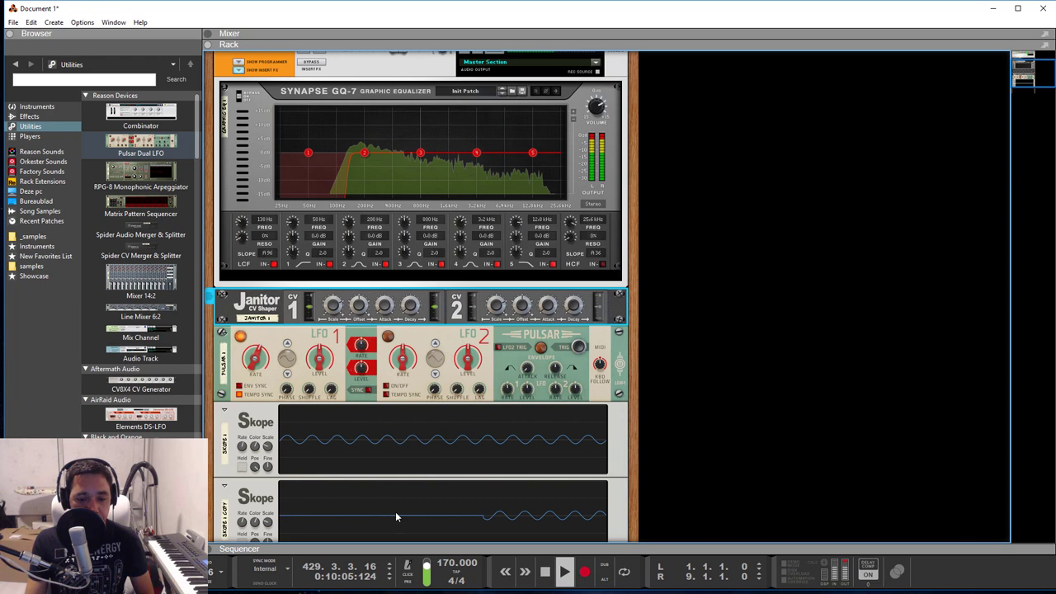
Raise both Skopes' Scale knobs and bring Pulsar LFO 1's level up to 99%
left_click(269, 446, "shift")
left_click_drag(268, 446, 266, 347)
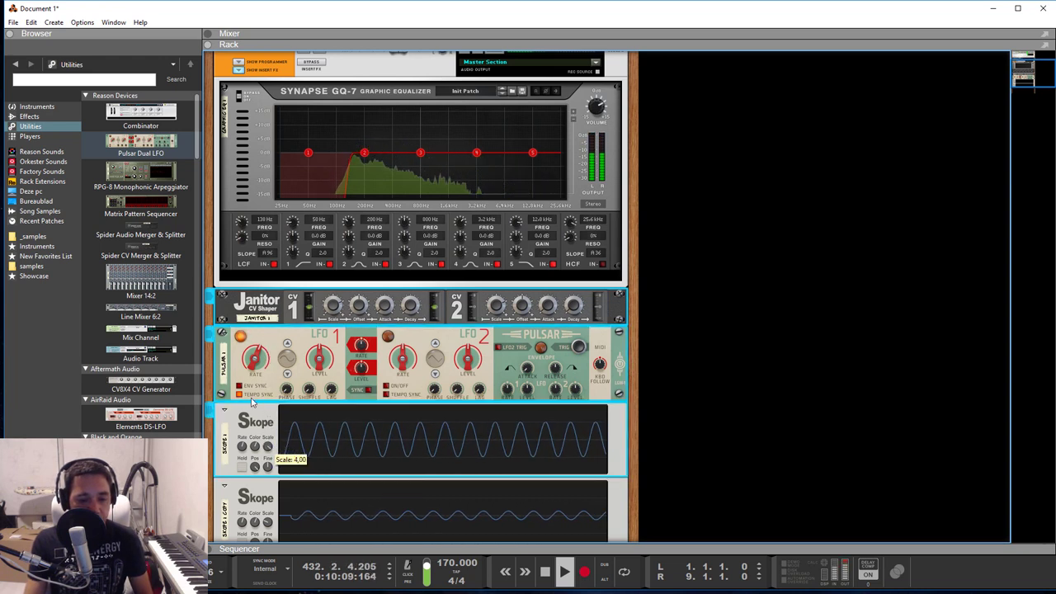
left_click_drag(268, 523, 267, 413)
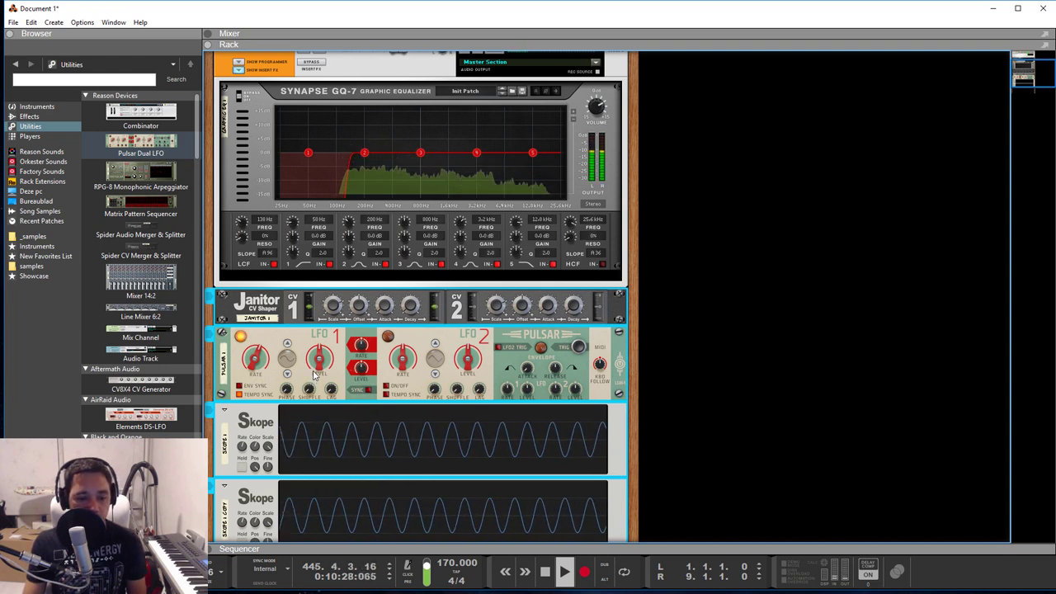
left_click_drag(319, 359, 324, 326)
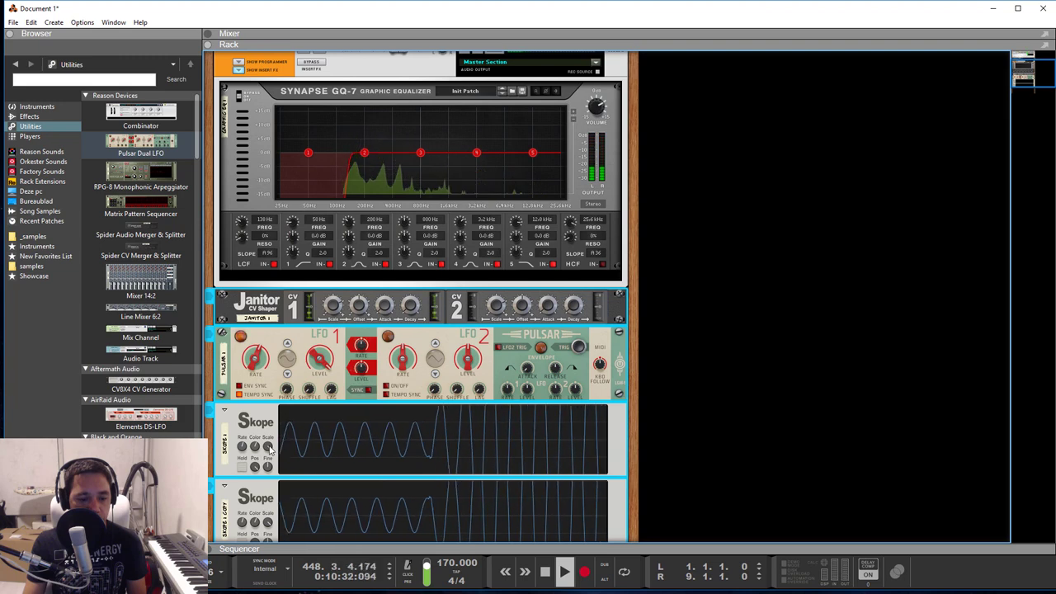
Turn the Skope scales back down to about 1, then reselect the Skope and Pulsar to compare
left_click_drag(267, 446, 268, 499)
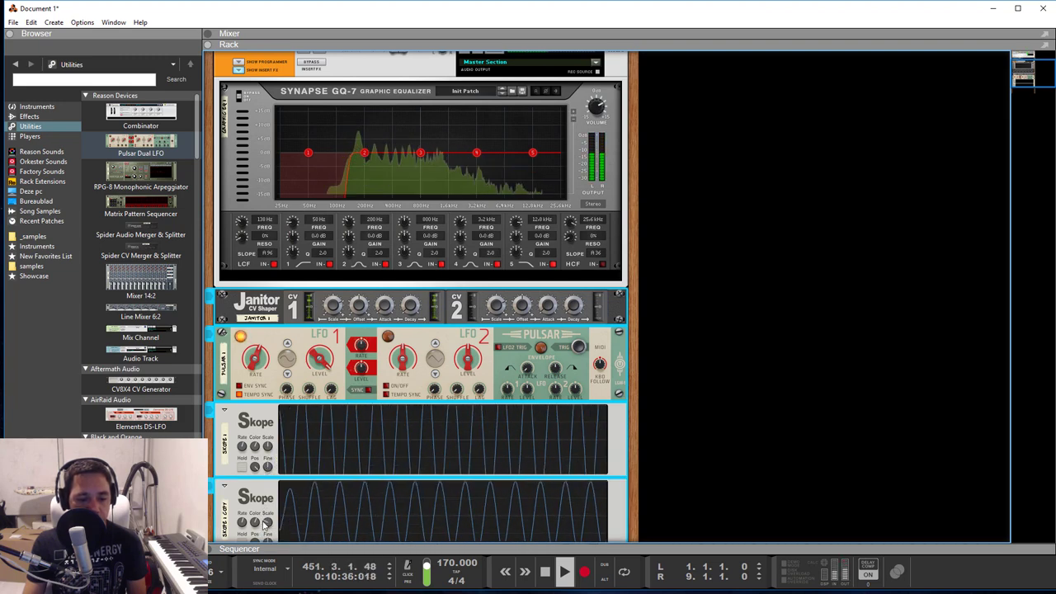
left_click_drag(267, 527, 272, 492)
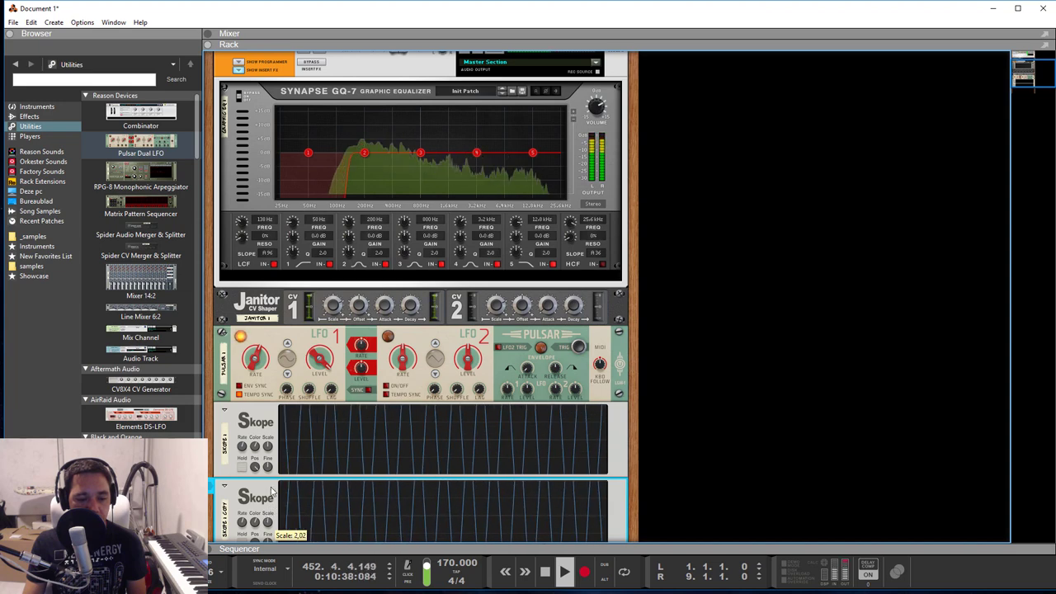
left_click(268, 446, "shift")
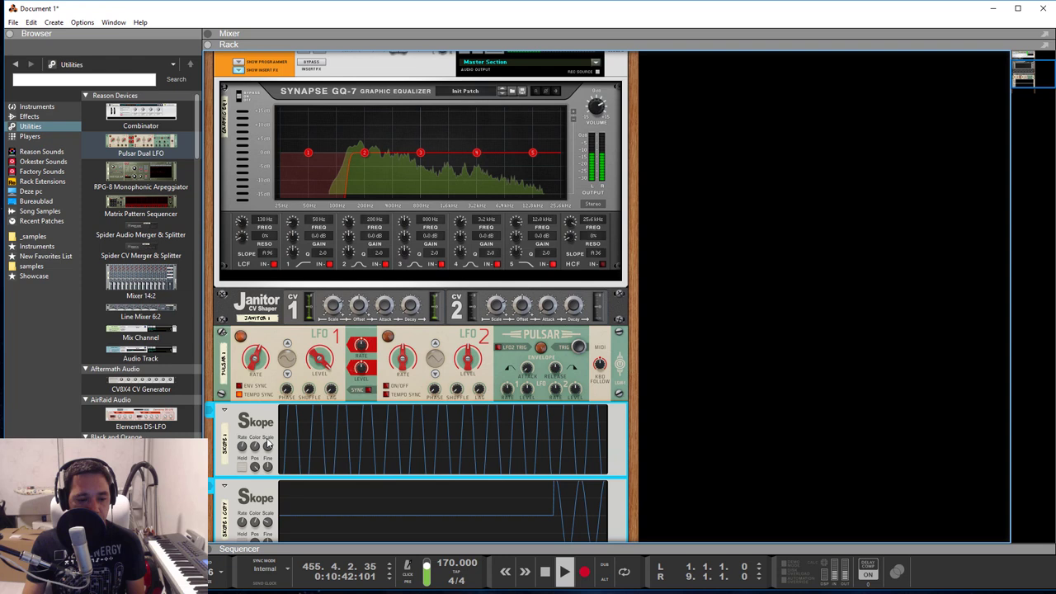
left_click_drag(268, 445, 269, 532)
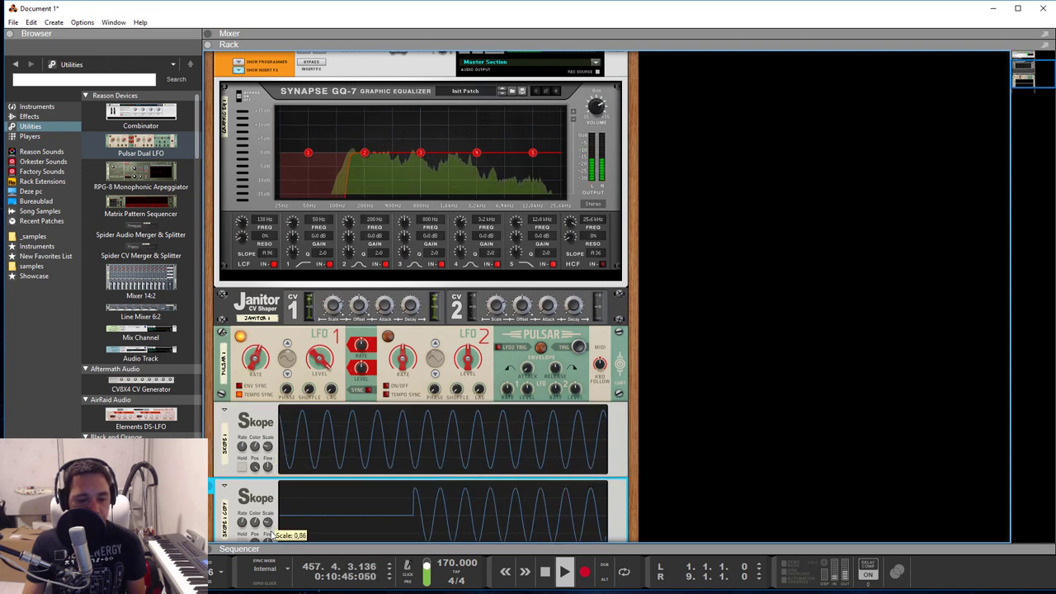
left_click(267, 445)
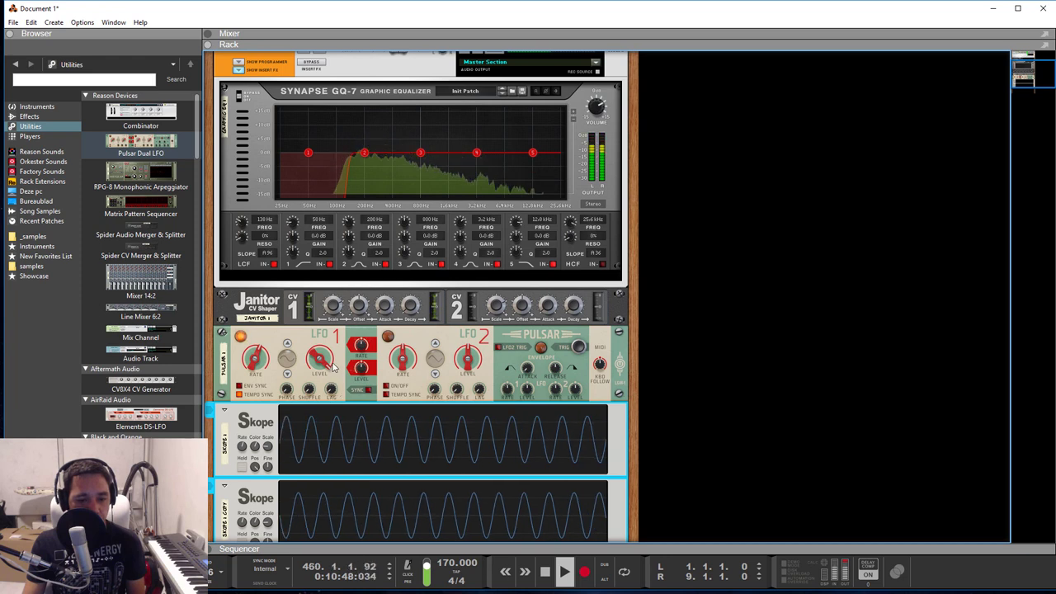
left_click(336, 389)
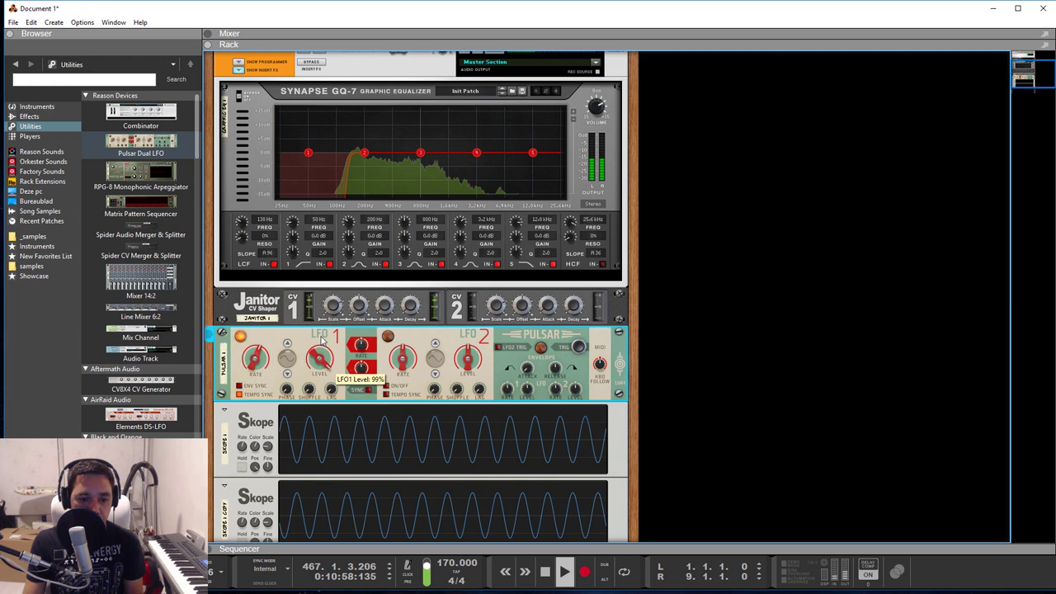
Turn the Janitor's CV 1 Scale knob up from 1.000 toward about 1.2
left_click(335, 307)
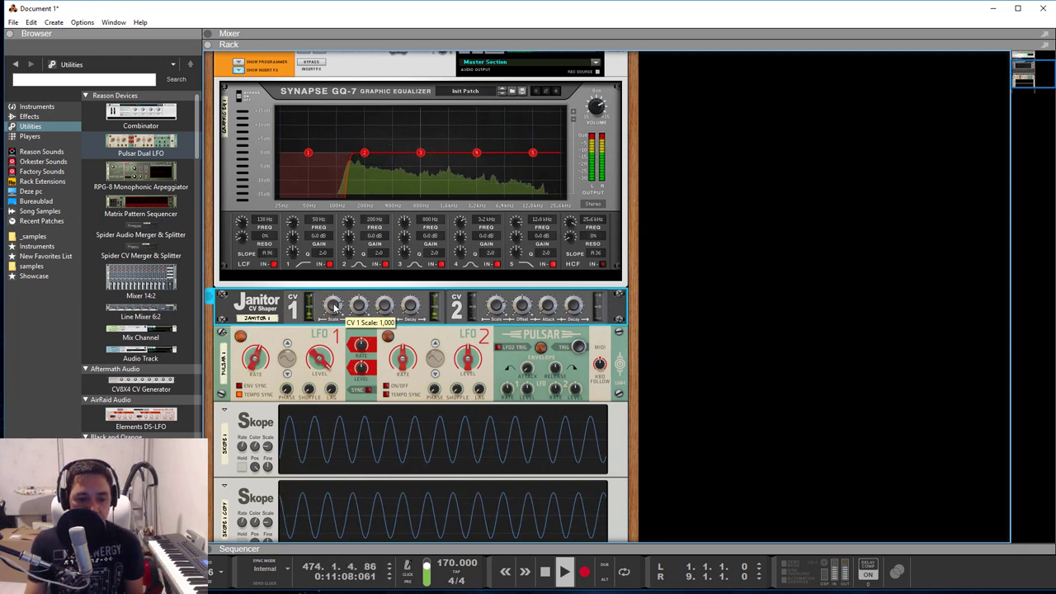
left_click_drag(335, 308, 336, 299)
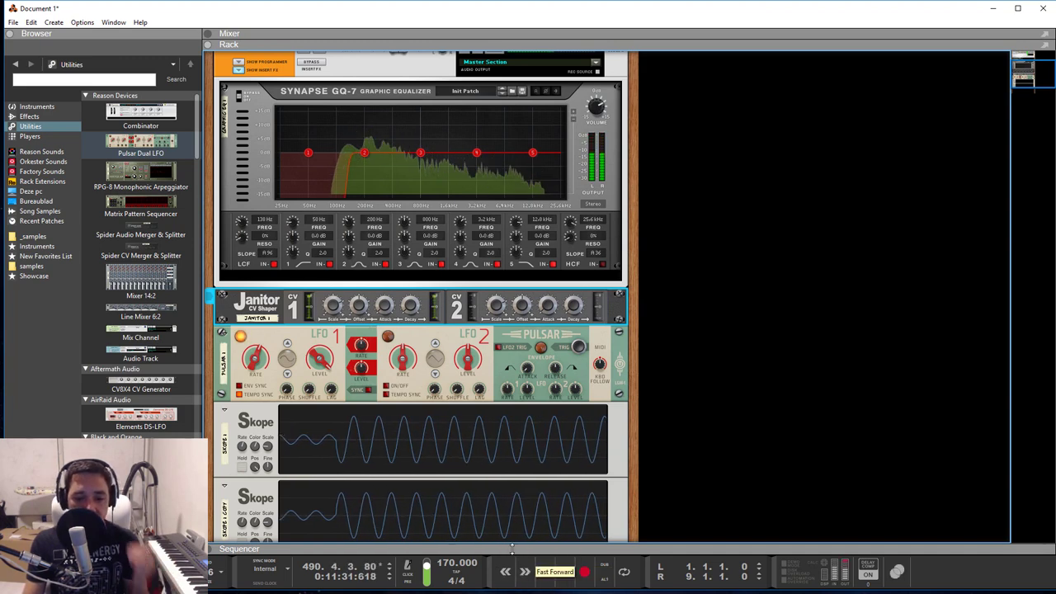
Add a Thor synthesizer from the Instruments list into the rack
scroll(499, 518, "down", 3)
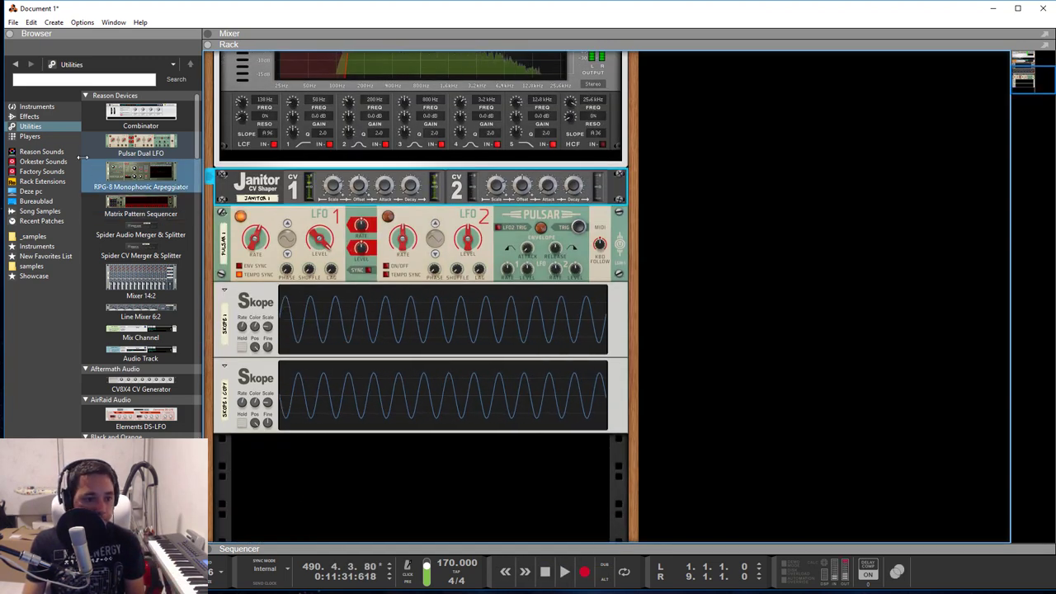
key("Up")
key("Up")
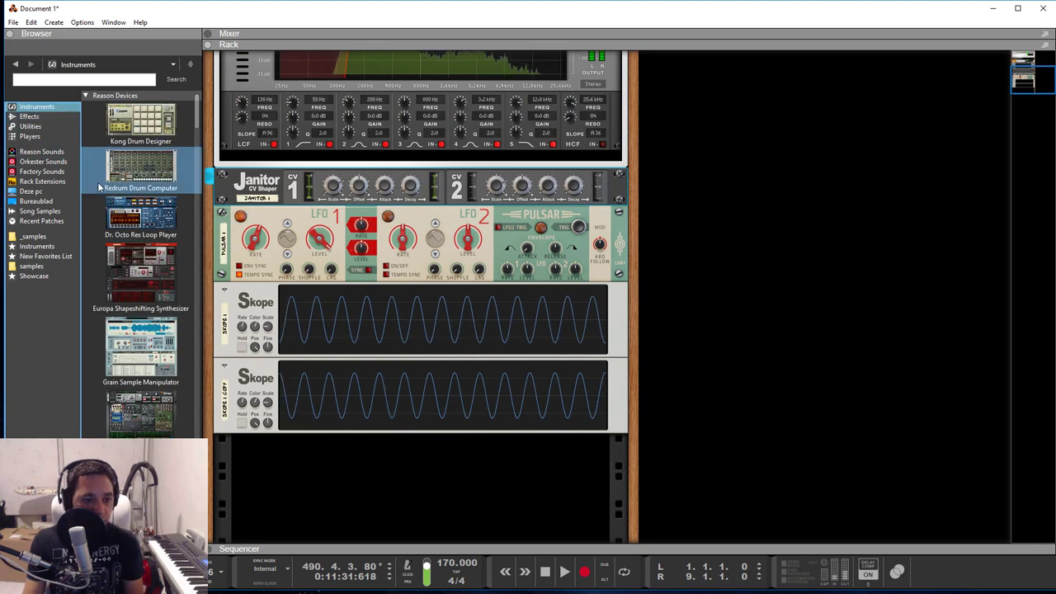
scroll(140, 248, "down", 3)
left_click_drag(141, 305, 289, 476)
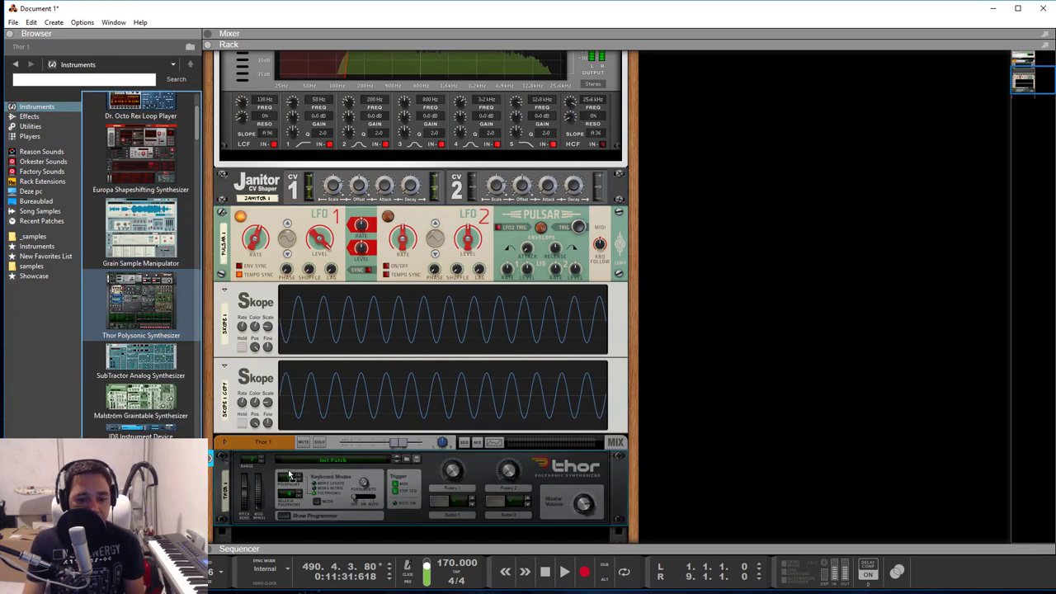
scroll(271, 474, "down", 2)
In Thor's programmer, route mod bus source CV In 1 to Filter 1 Frequency
left_click(279, 426)
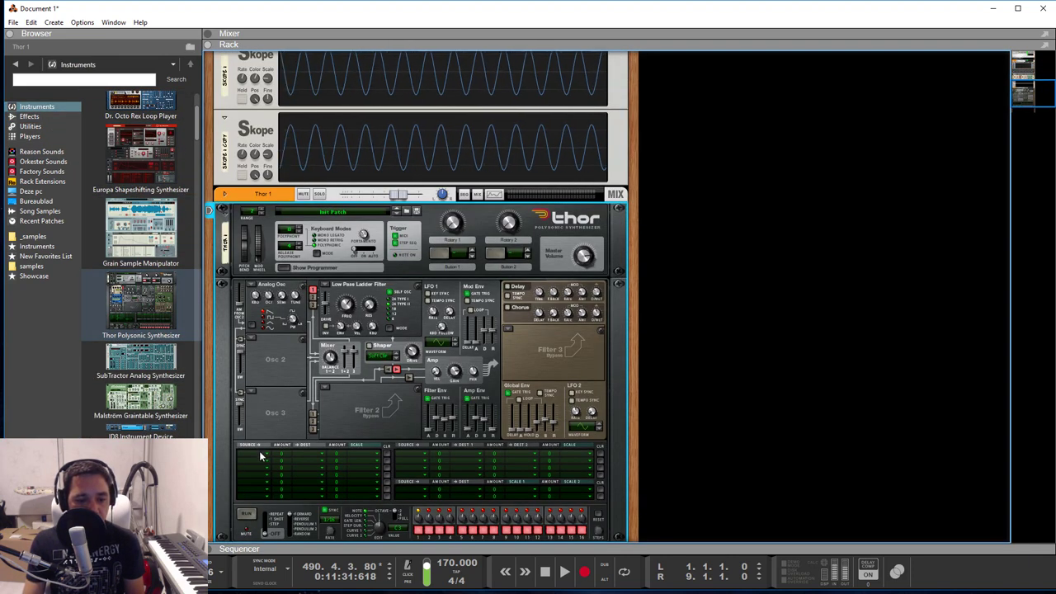
left_click(259, 450)
left_click(383, 438)
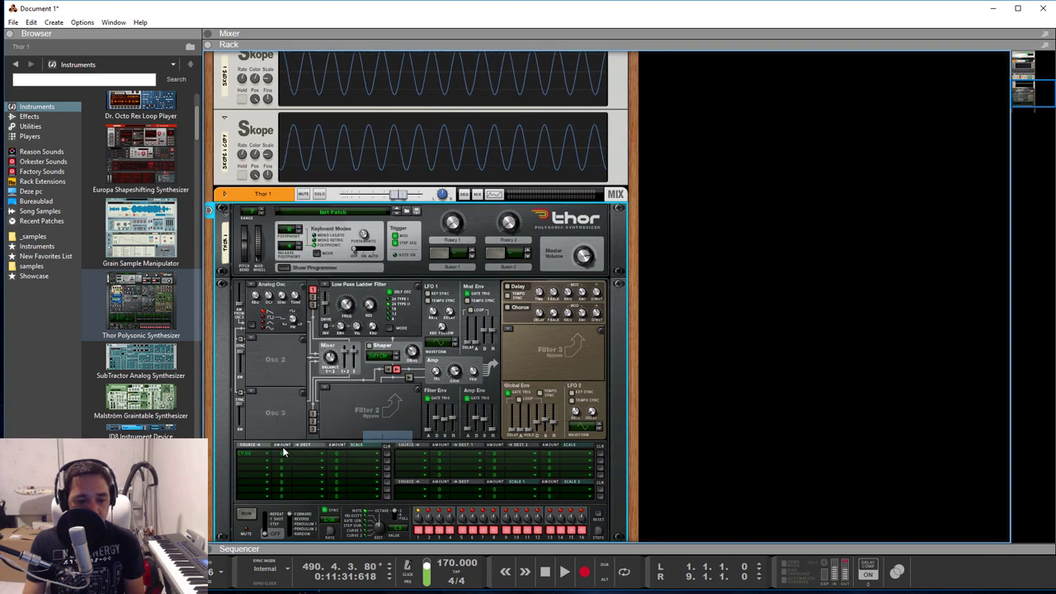
left_click(306, 454)
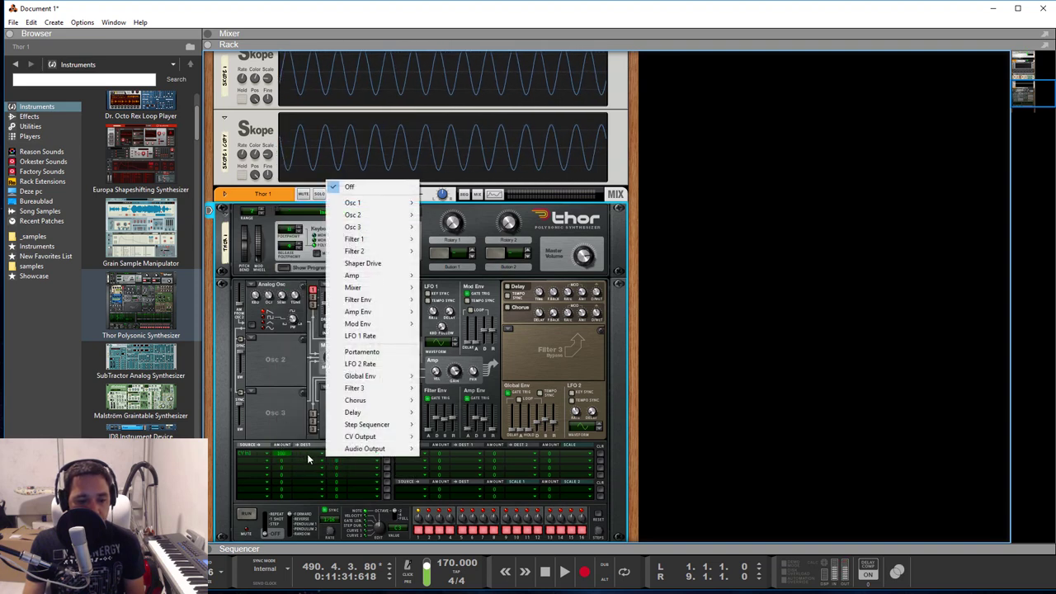
mouse_move(355, 239)
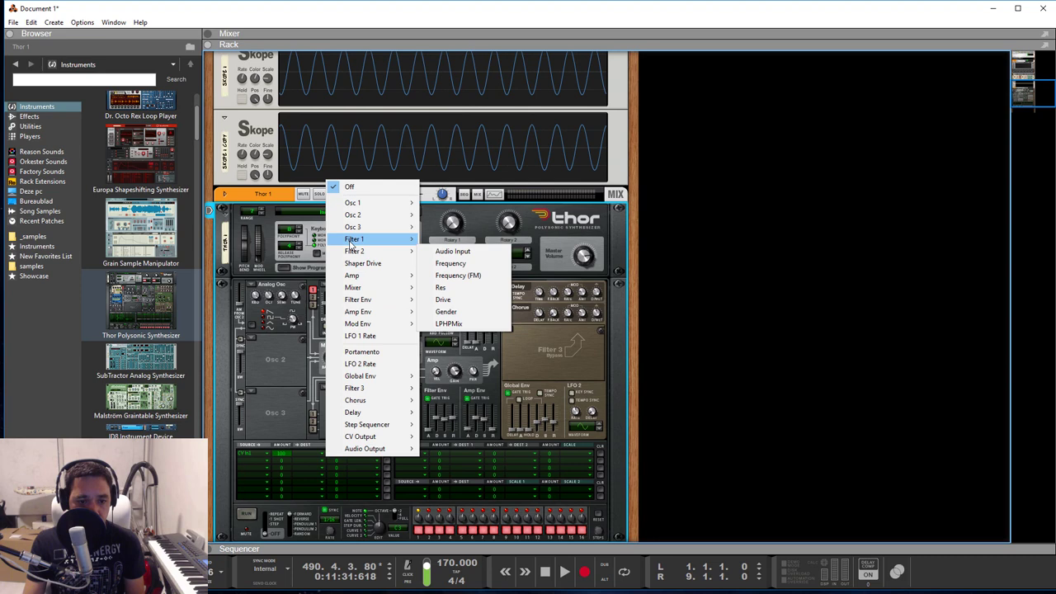
left_click(425, 252)
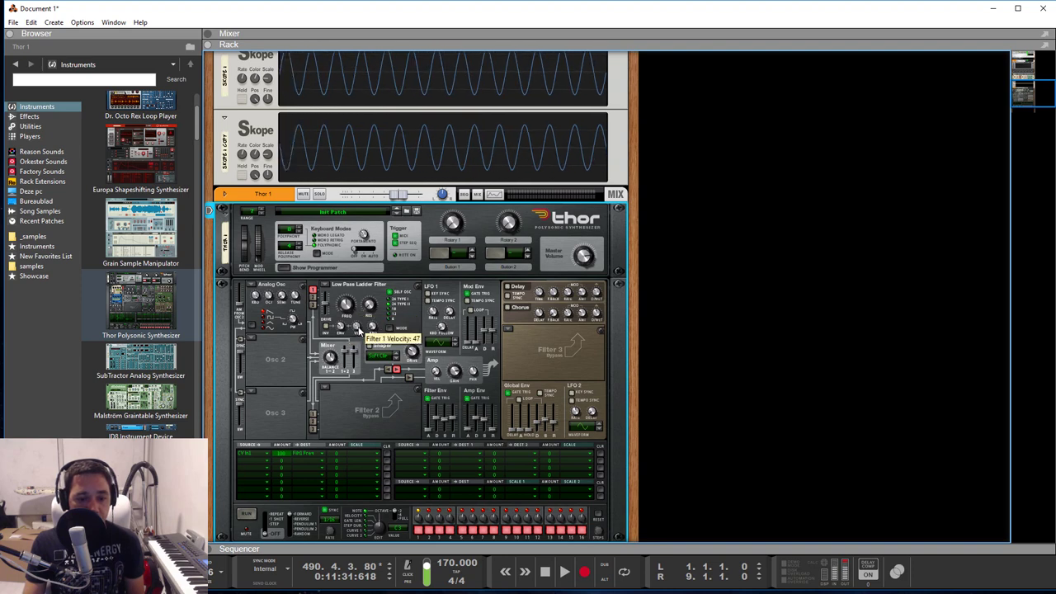
left_click(30, 126)
Add a Pulsar Dual LFO from Utilities below Thor
scroll(141, 248, "down", 2)
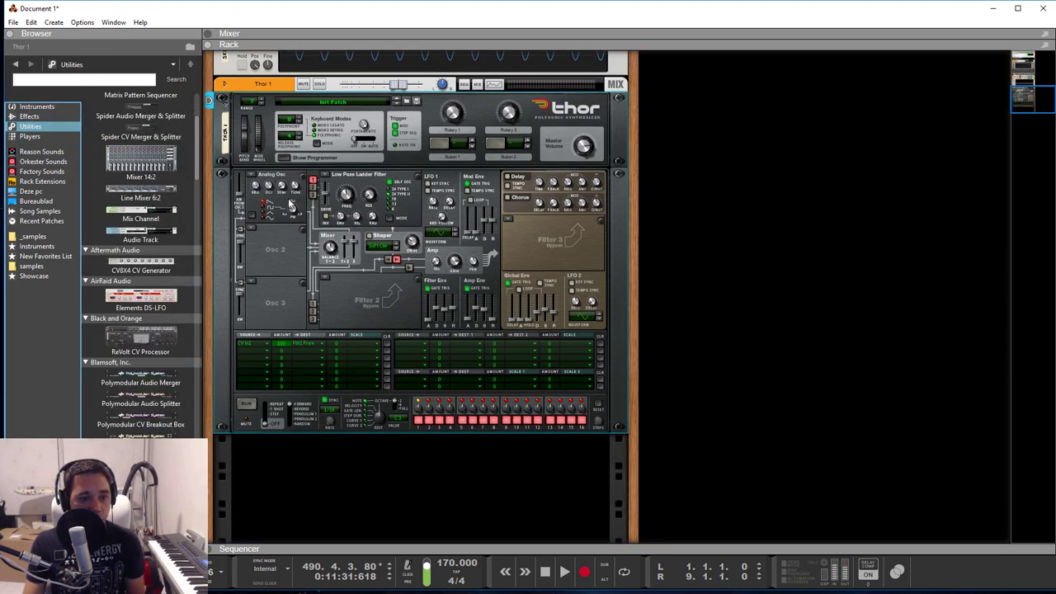
left_click(188, 192)
scroll(173, 173, "up", 2)
left_click_drag(140, 149, 298, 458)
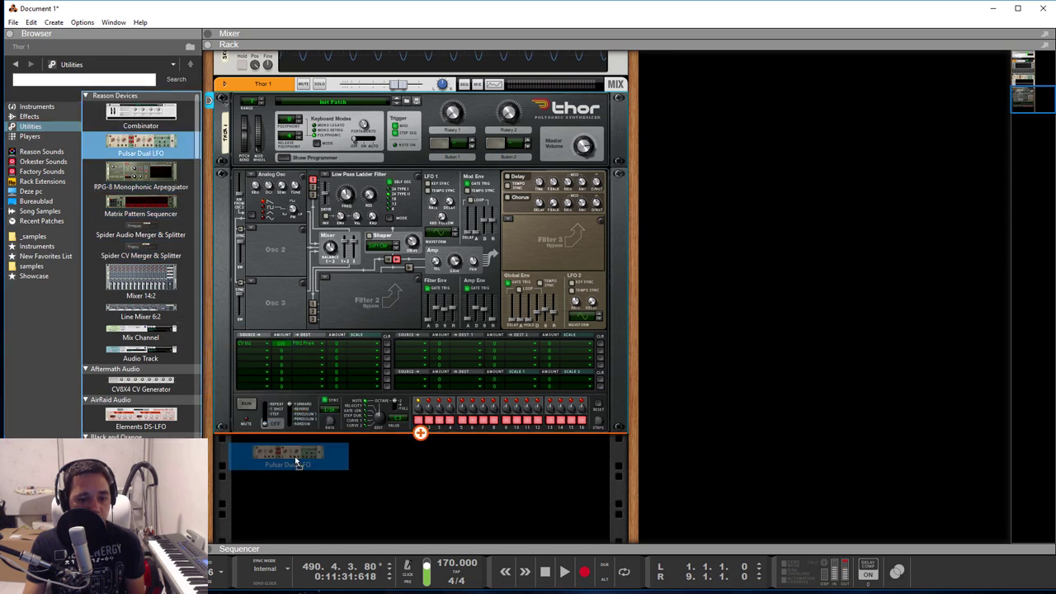
Cable Pulsar LFO 1's CV output into Thor's CV In 1, then select Thor
key("Tab")
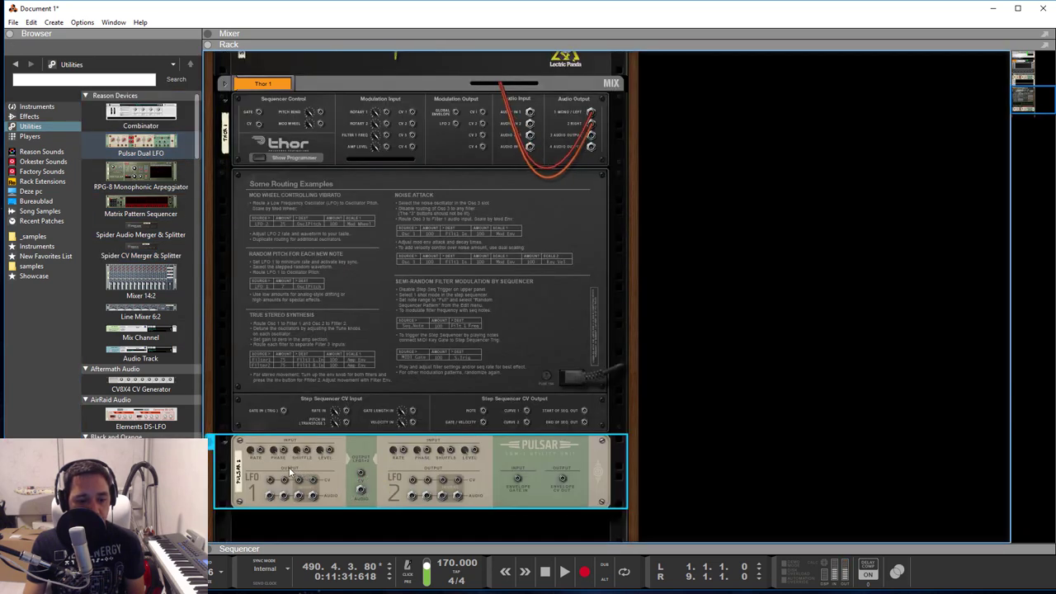
left_click_drag(277, 483, 413, 147)
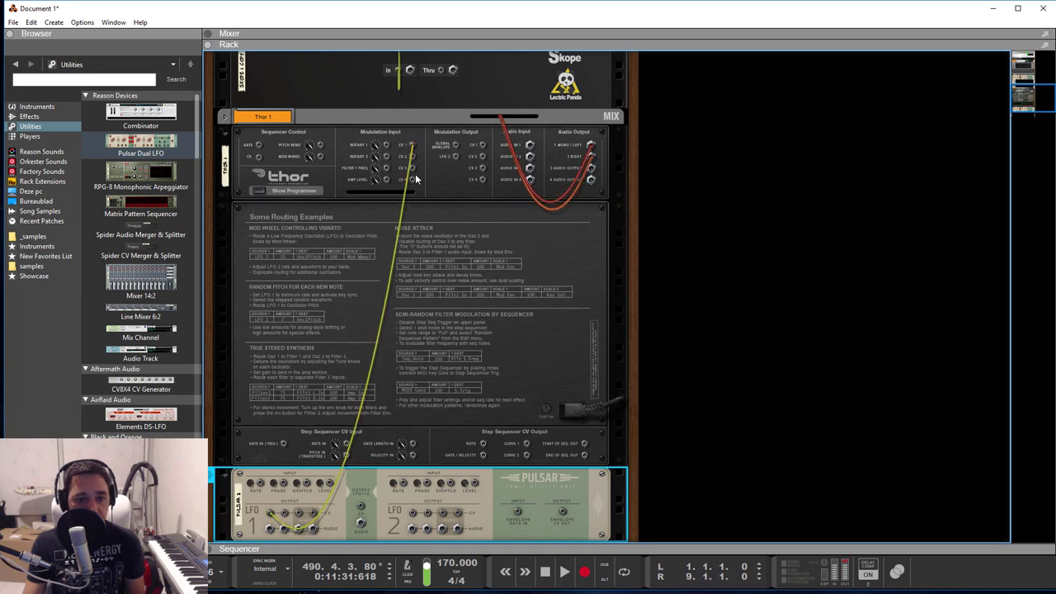
key("Tab")
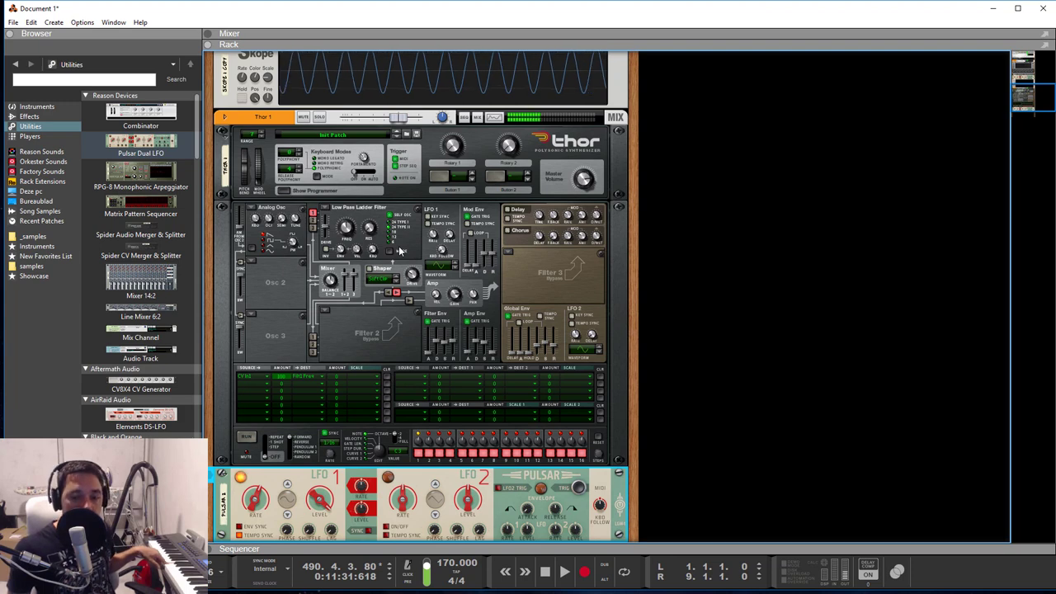
left_click(477, 322)
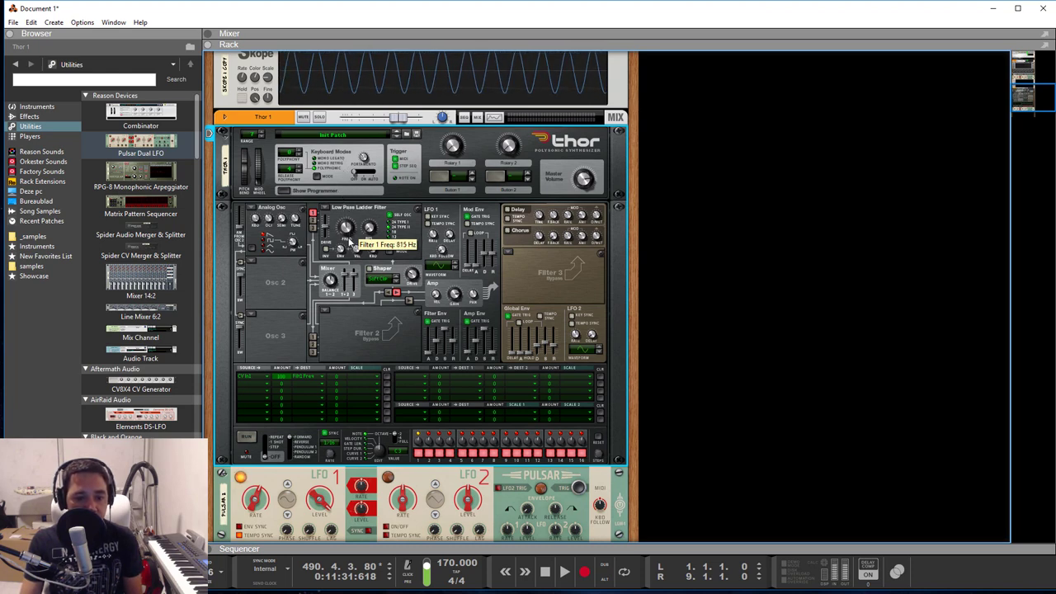
Combine Thor and the Pulsar into a Combinator and view the rack back
right_click(343, 481)
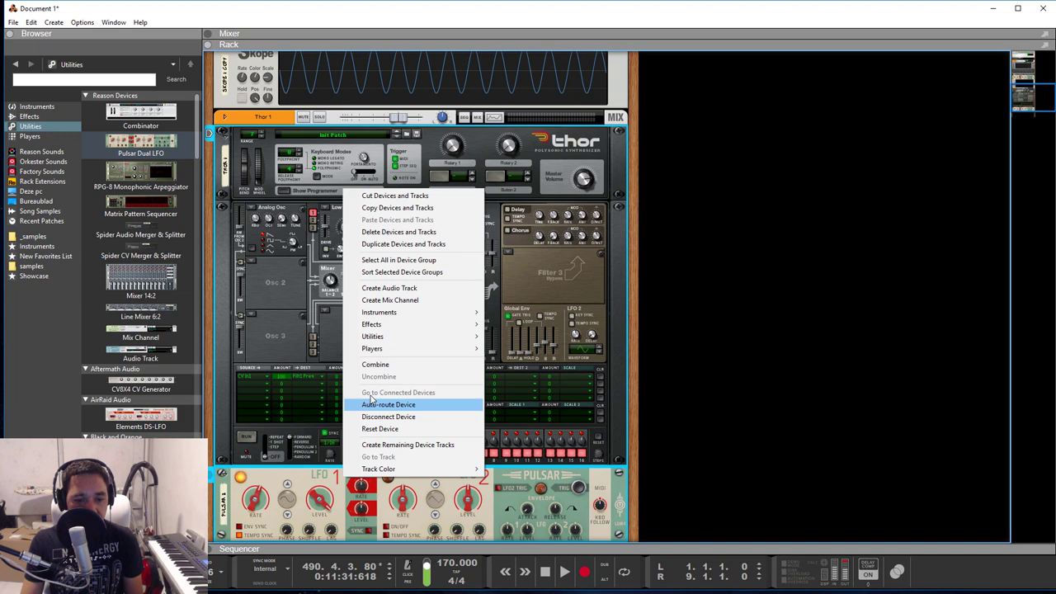
left_click(367, 367)
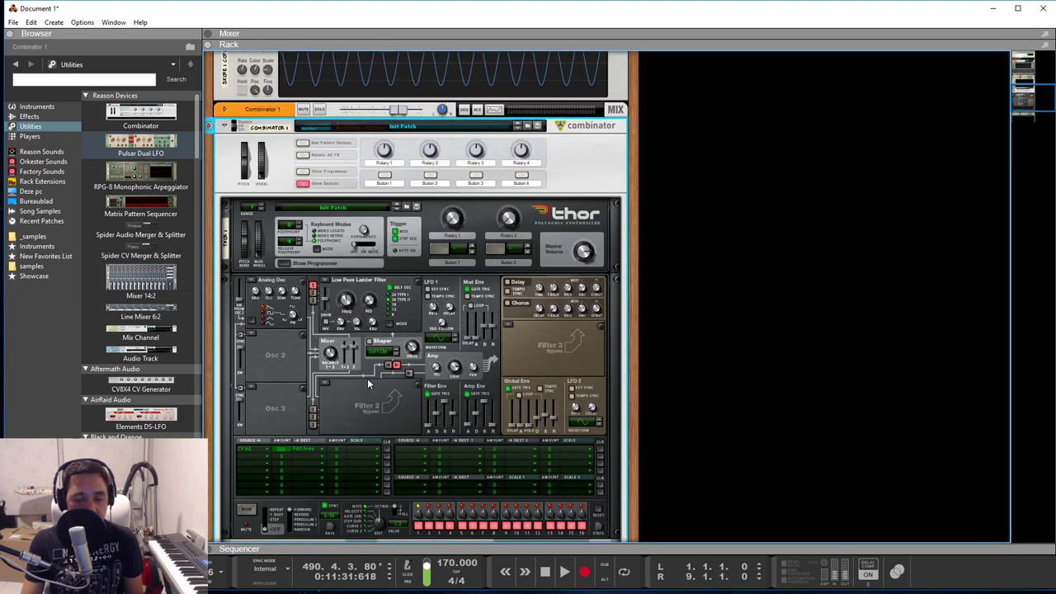
key("Tab")
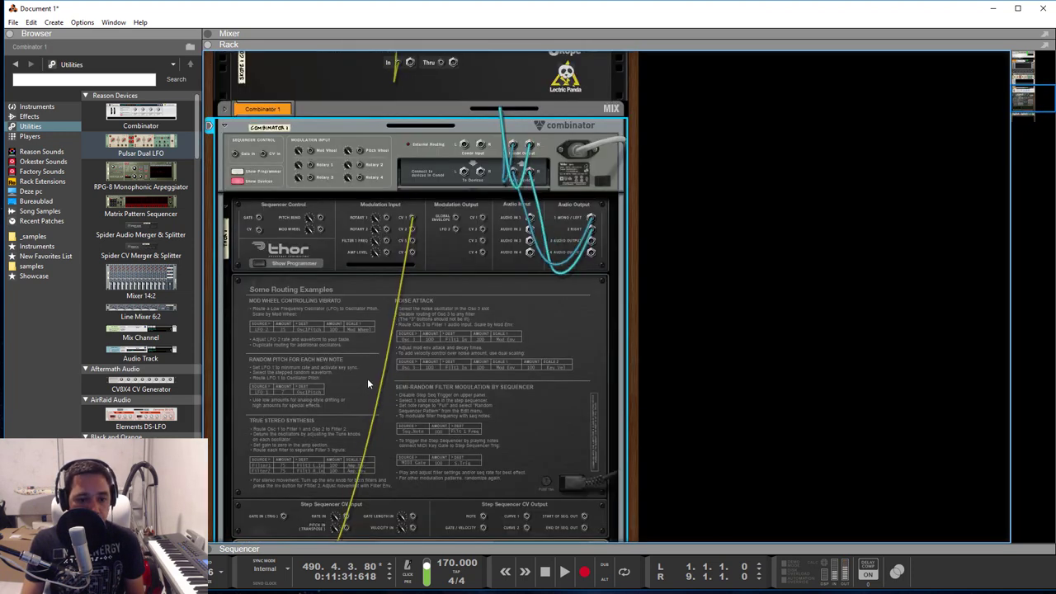
Replug the LFO cable into the Combinator programmer's CV In 1
mouse_move(412, 219)
left_mouse_down()
mouse_move(316, 178)
mouse_move(411, 219)
left_mouse_up()
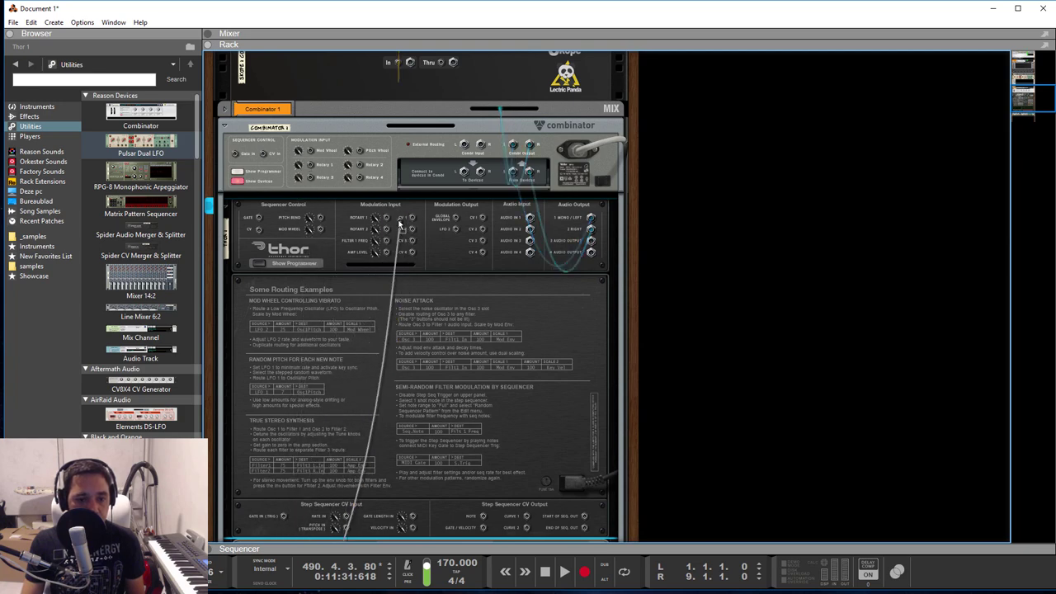
left_click(239, 172)
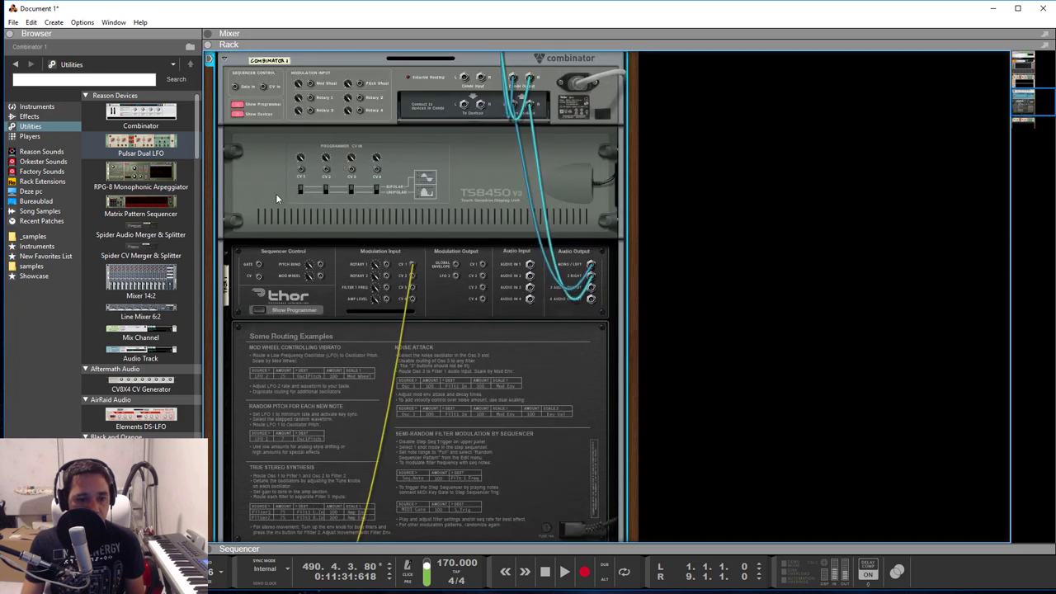
left_click_drag(407, 265, 302, 172)
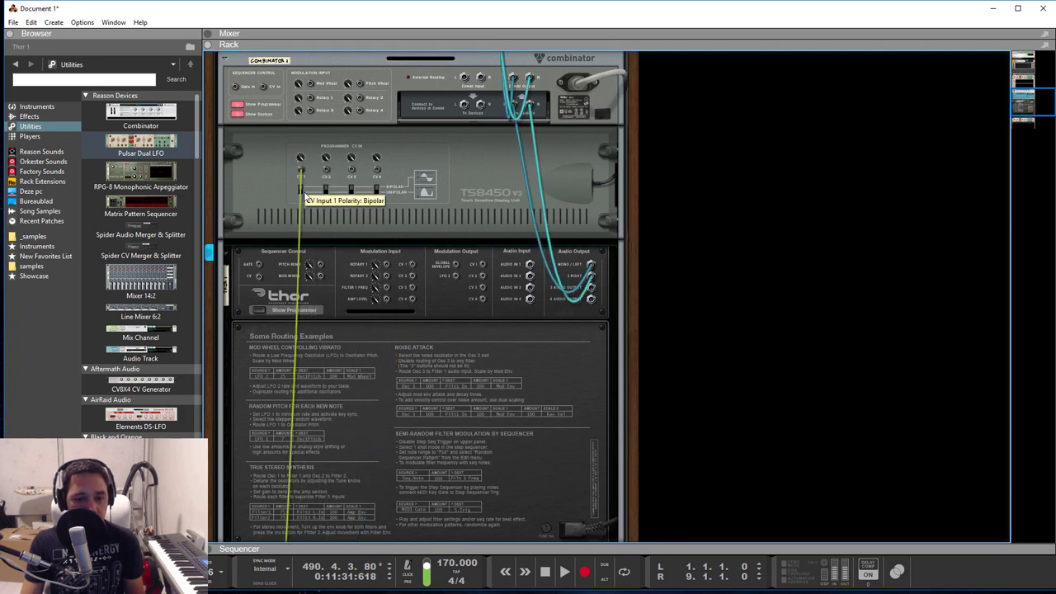
key("Tab")
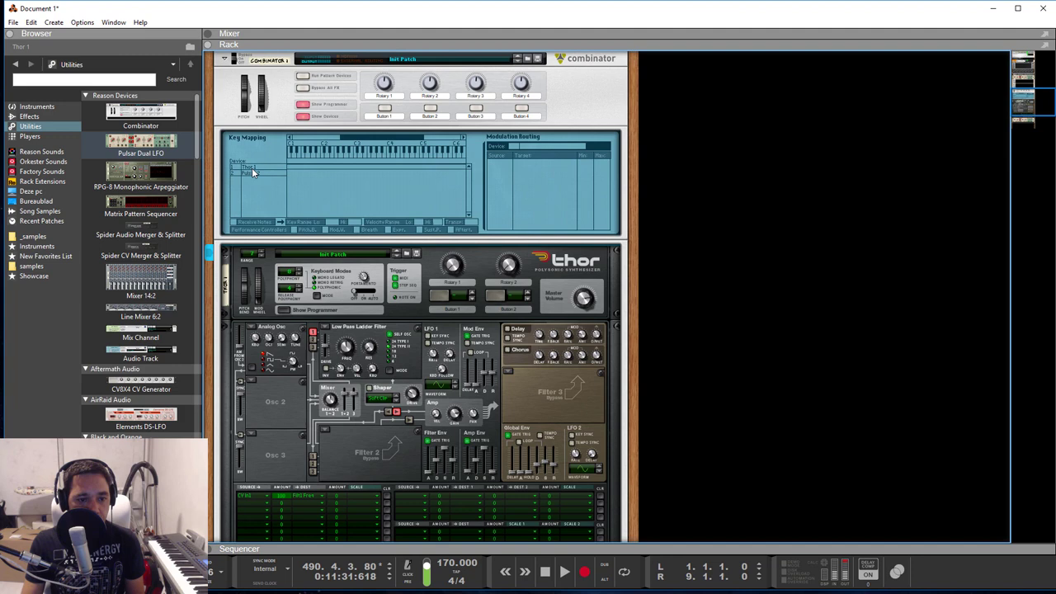
Route Combinator CV Input 1 to Thor 1's Filter 1 Freq, then select the Pulsar
left_click(252, 169)
left_click(505, 198)
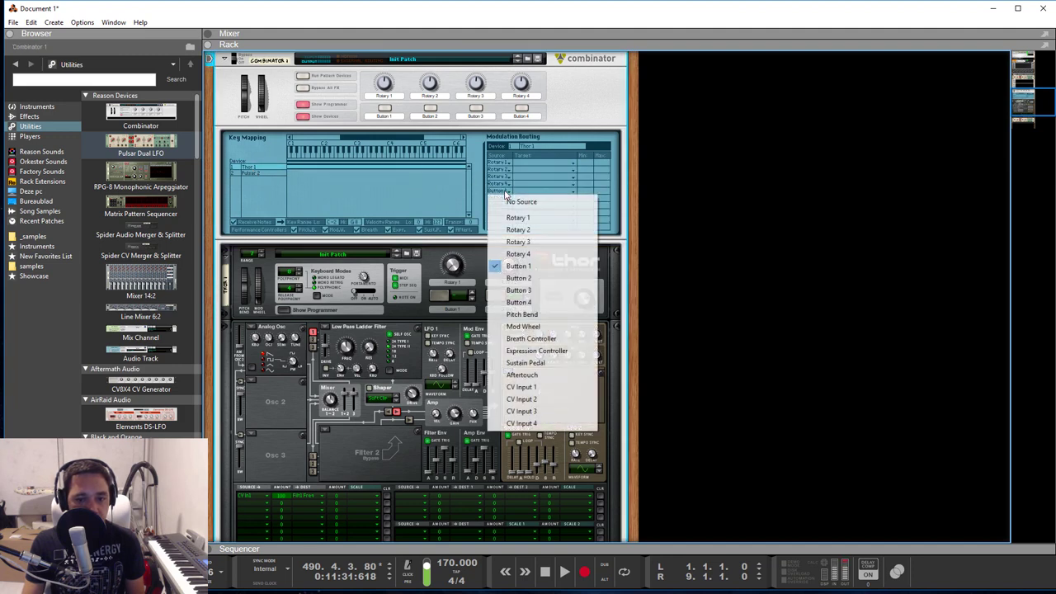
left_click(528, 388)
left_click(525, 201)
mouse_move(540, 241)
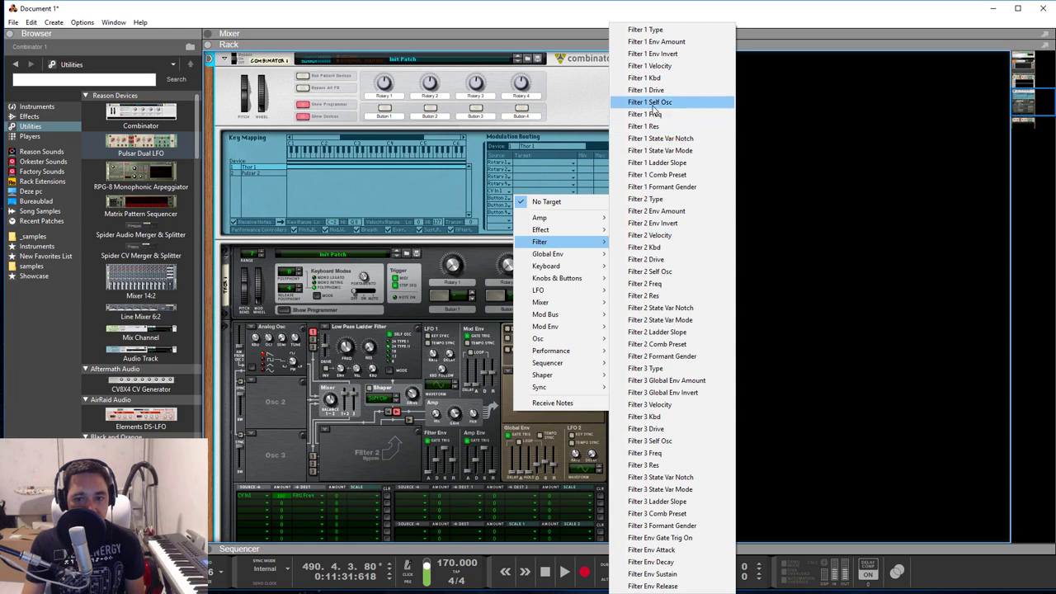
left_click(648, 114)
scroll(397, 265, "down", 2)
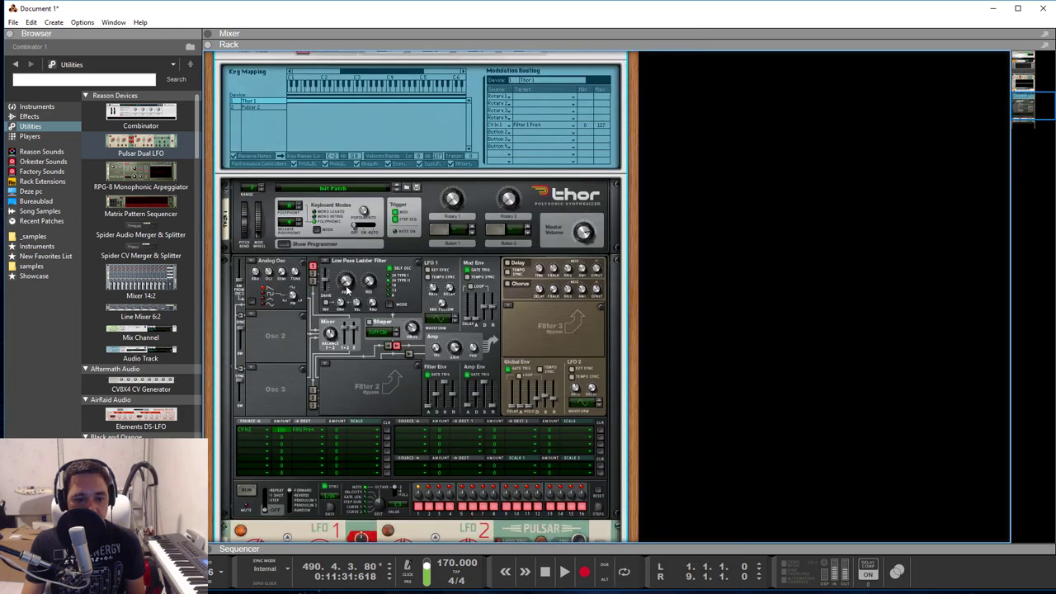
scroll(347, 287, "down", 3)
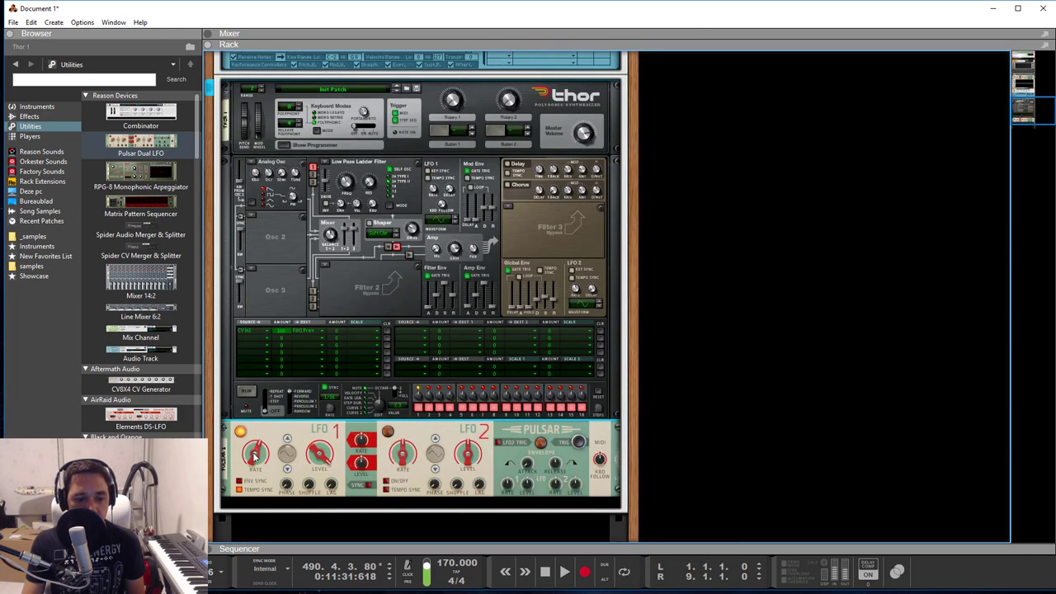
left_click(254, 456)
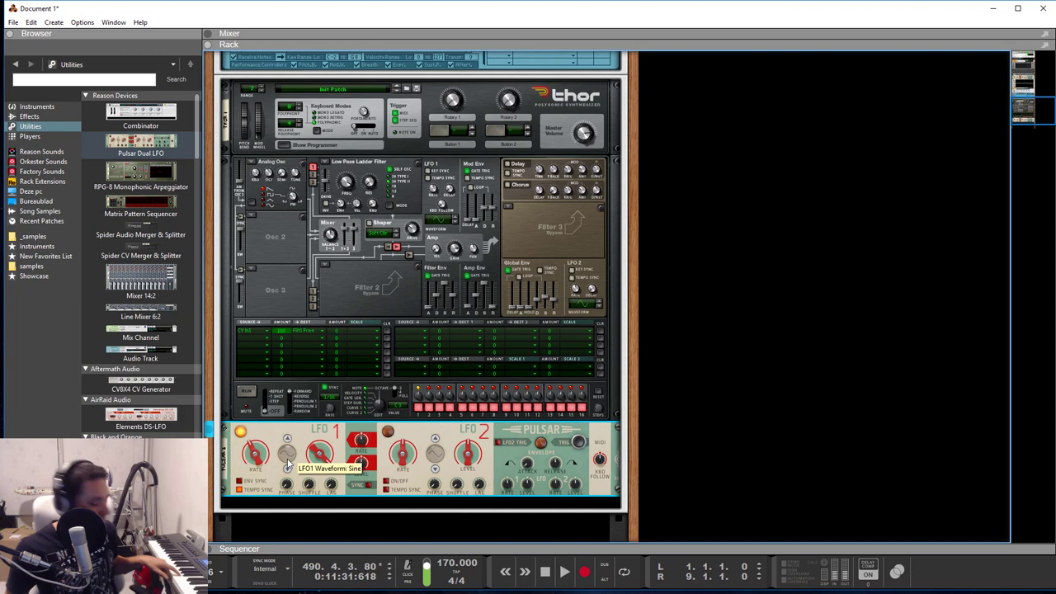
mouse_move(288, 455)
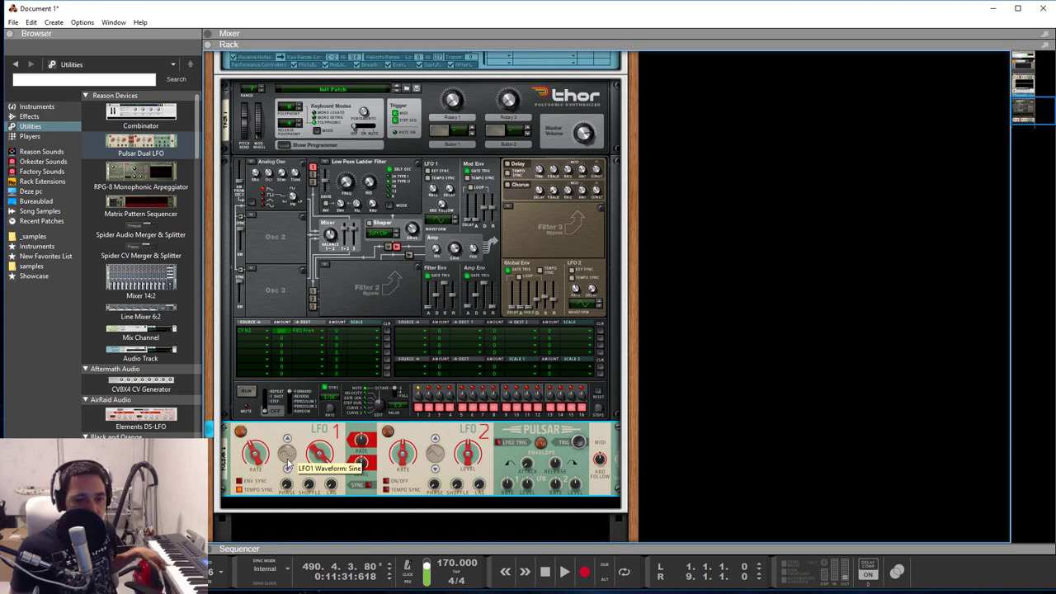
Search the browser for 'jani' and add a Janitor CV Shaper into the Combinator
scroll(298, 449, "up", 3)
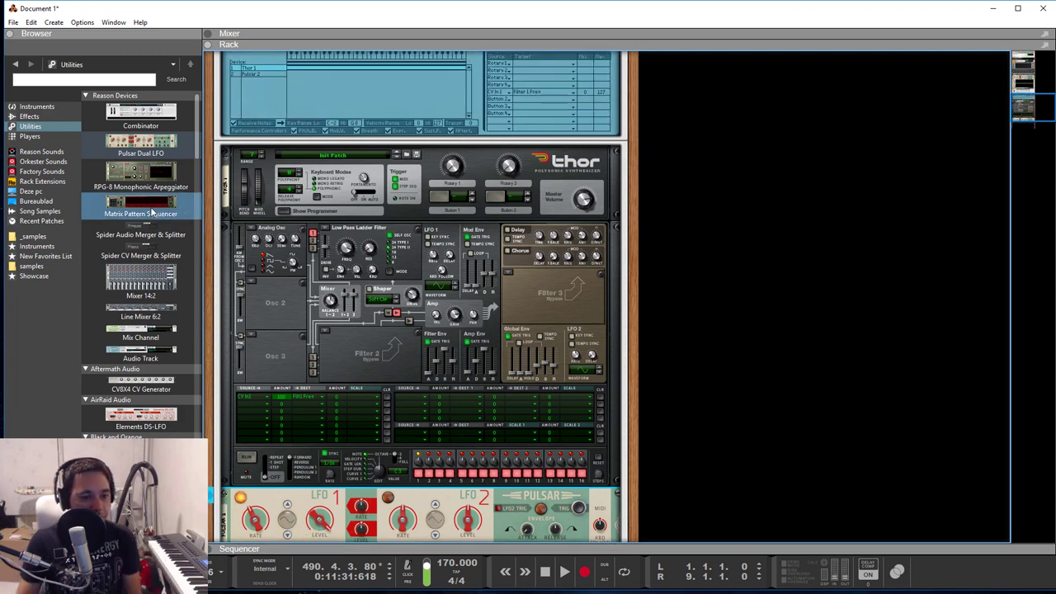
left_click(82, 79)
type("jani")
key("Return")
left_click_drag(122, 117, 351, 254)
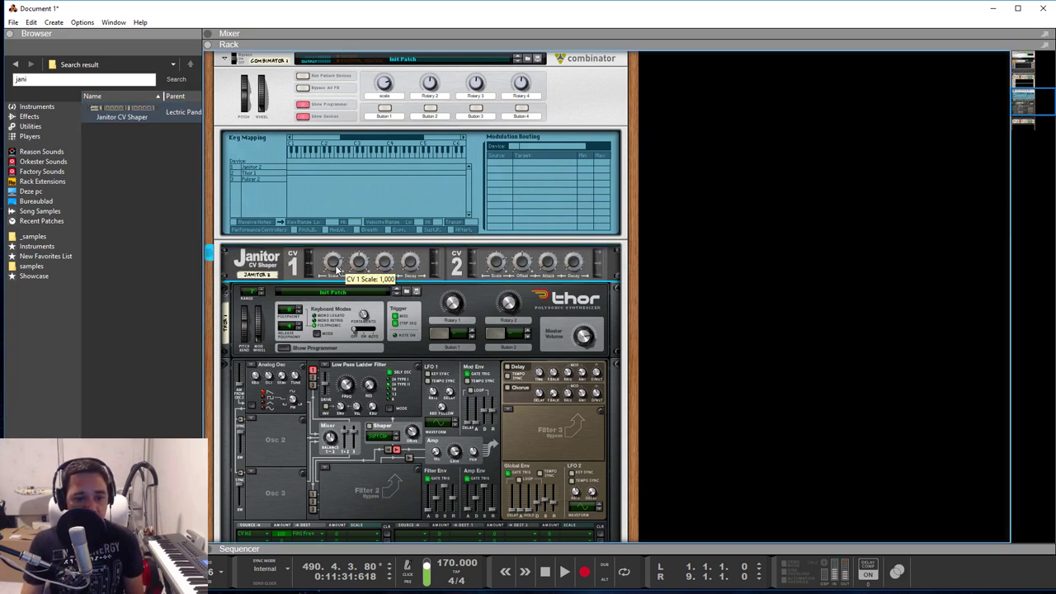
Cable Pulsar LFO 1 into Janitor CV 1 in, and Janitor CV 1 out to Combinator CV In 1
scroll(337, 269, "down", 2)
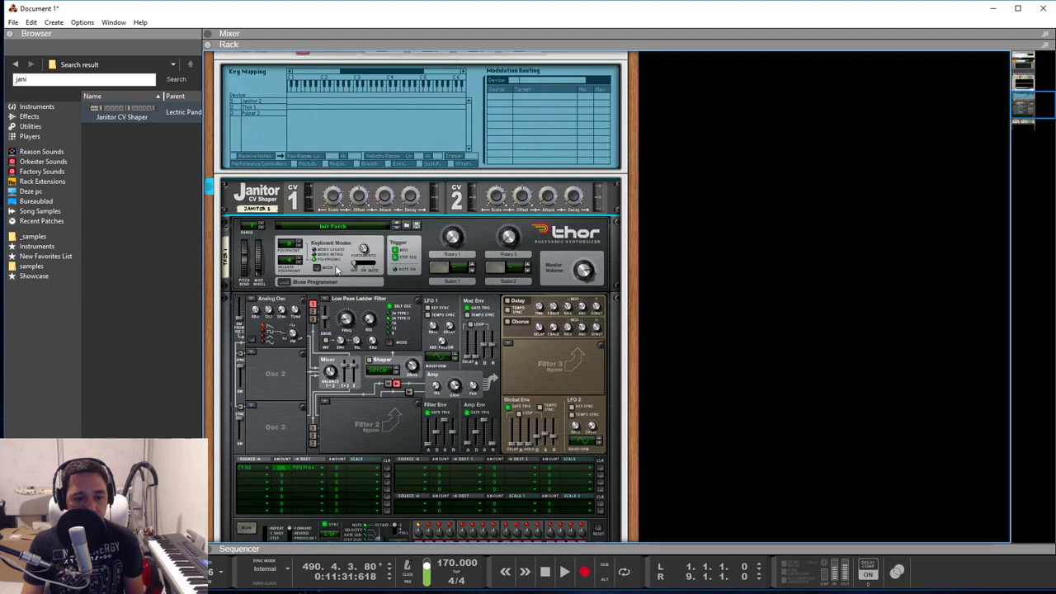
scroll(337, 269, "down", 2)
key("Tab")
scroll(383, 348, "down", 2)
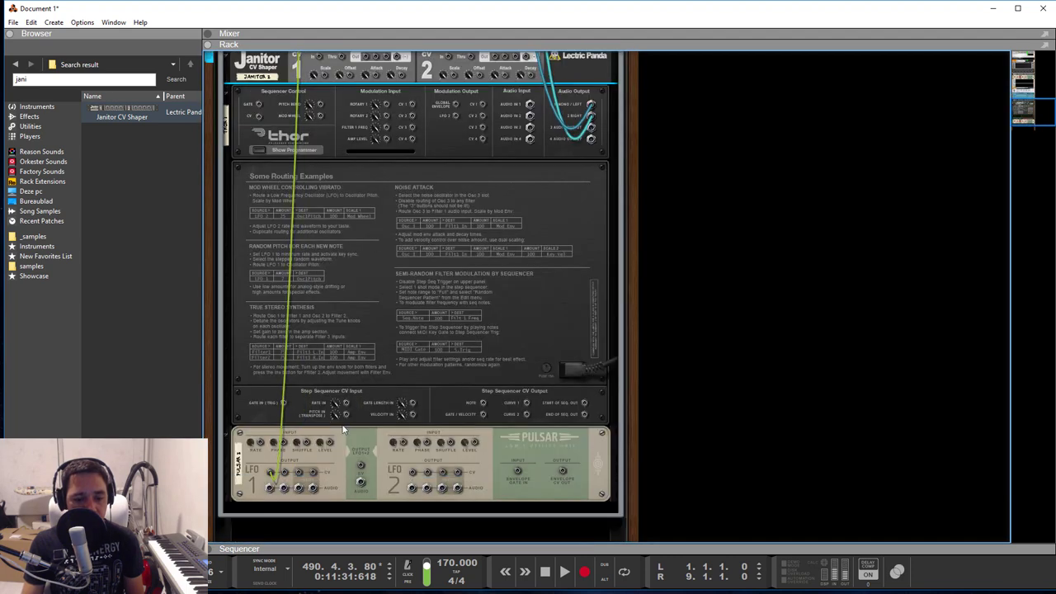
left_click(270, 476)
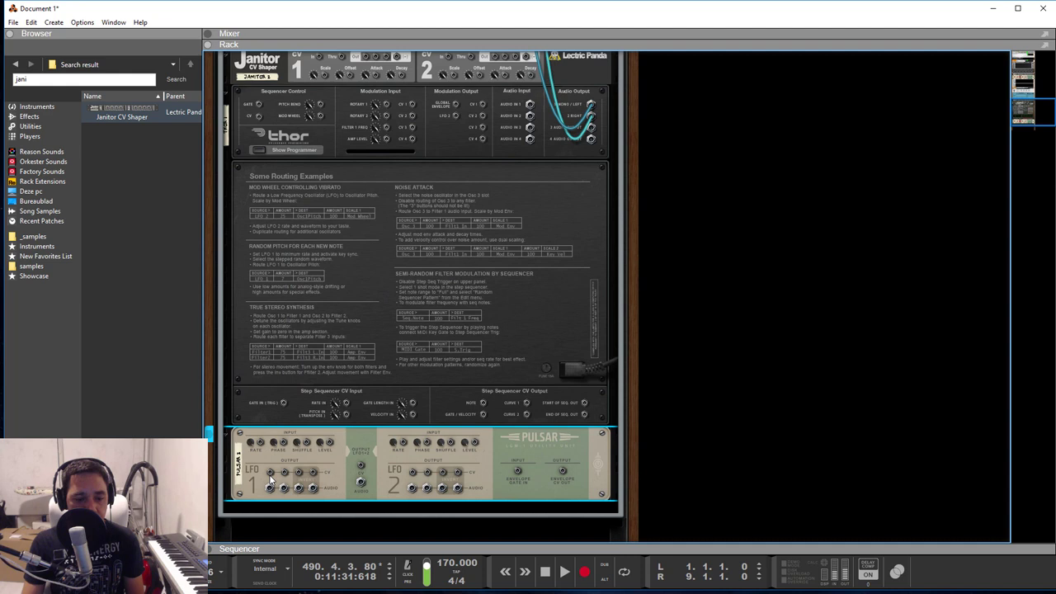
mouse_move(270, 472)
left_mouse_down()
mouse_move(315, 294)
mouse_move(369, 255)
left_mouse_up()
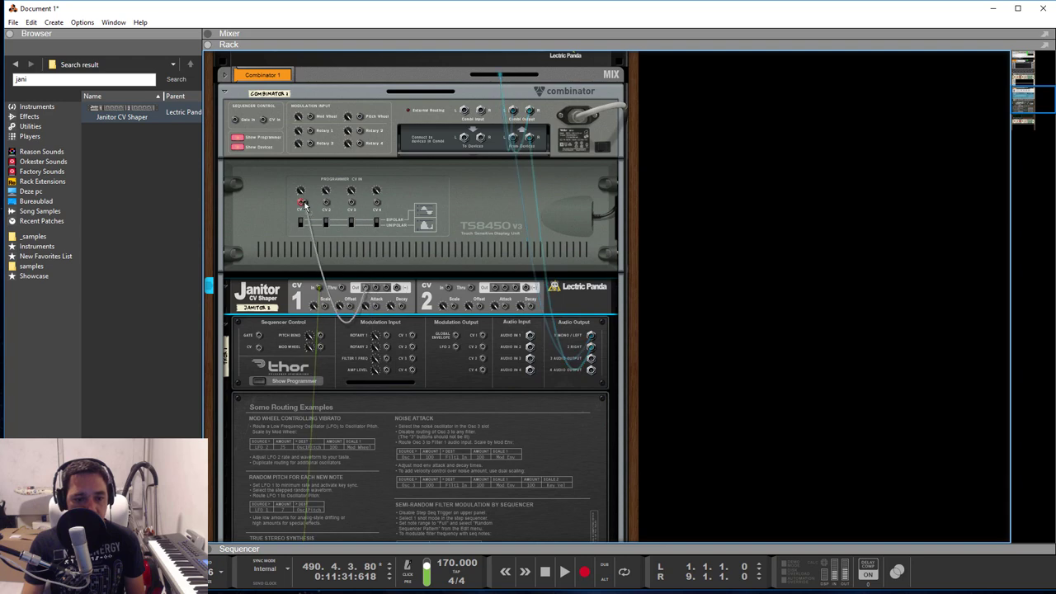
left_click_drag(303, 204, 301, 203)
Flip the rack back to the front panels
key("Tab")
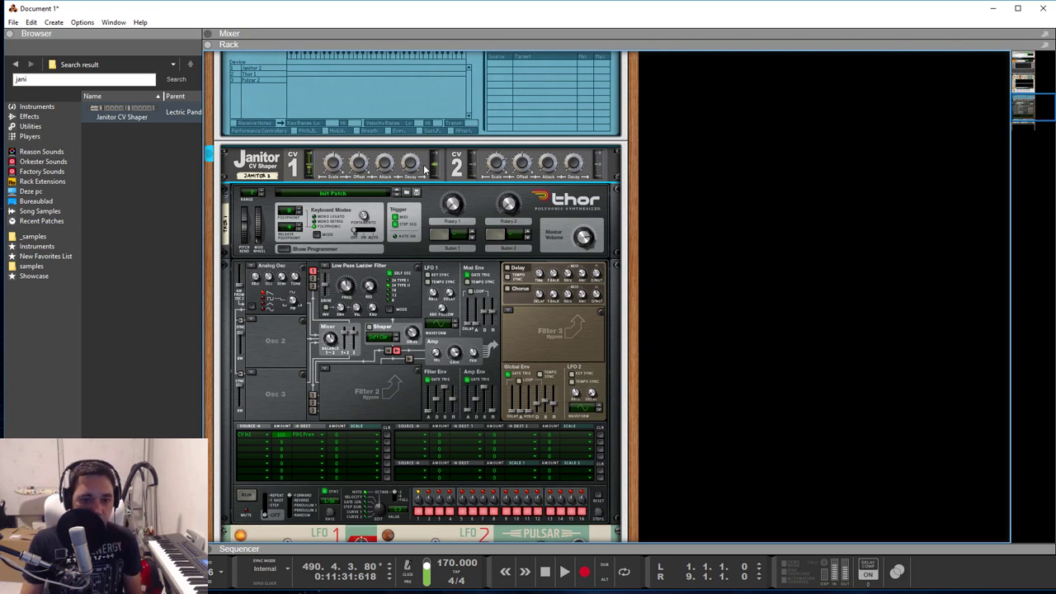
mouse_move(359, 163)
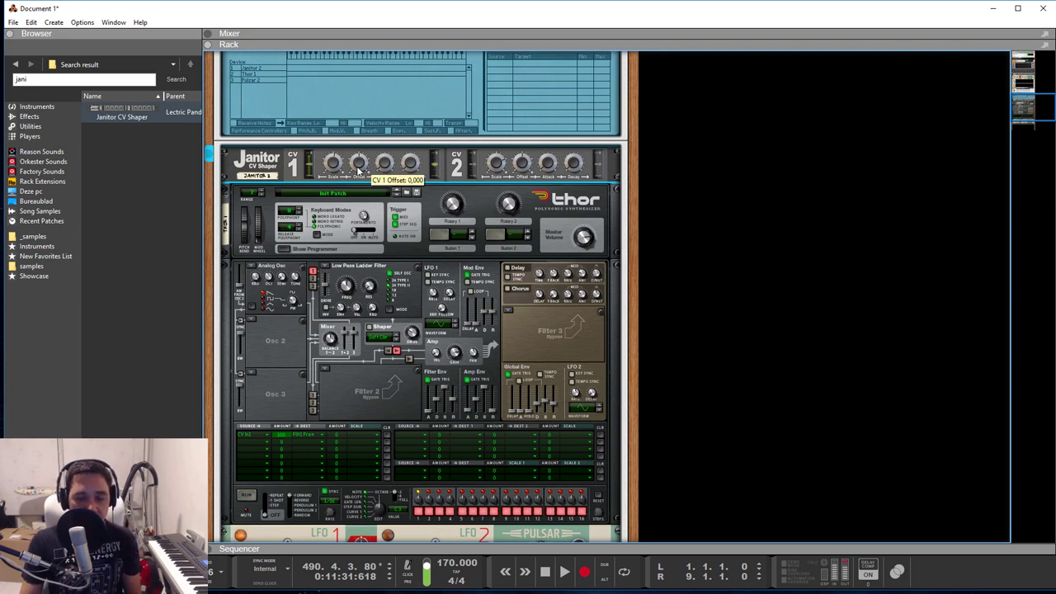
Move the Janitor CV Shaper up above Pulsar in the rack
left_click_drag(358, 170, 358, 200)
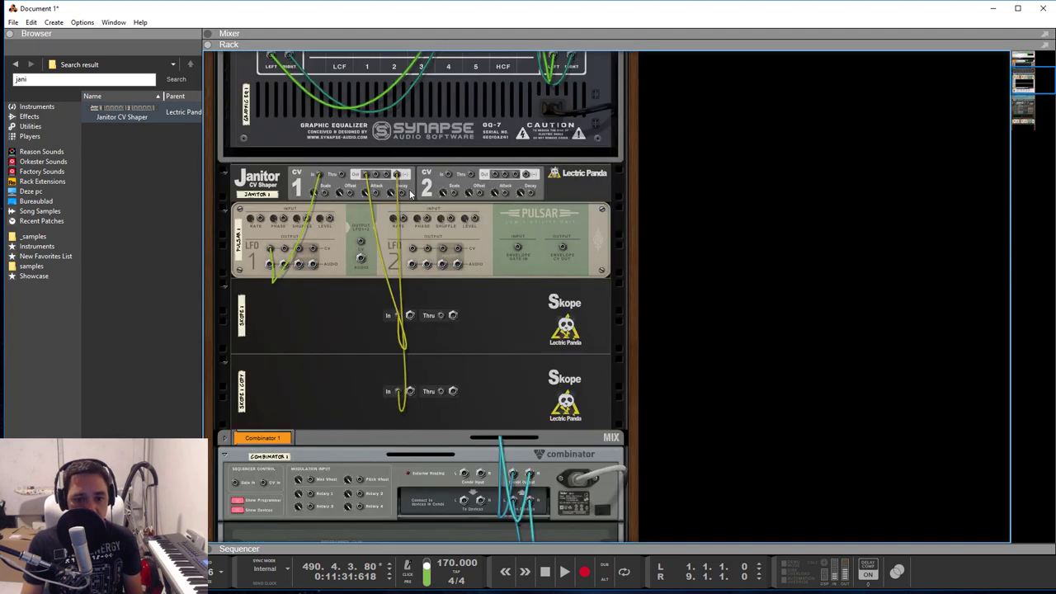
key("Tab")
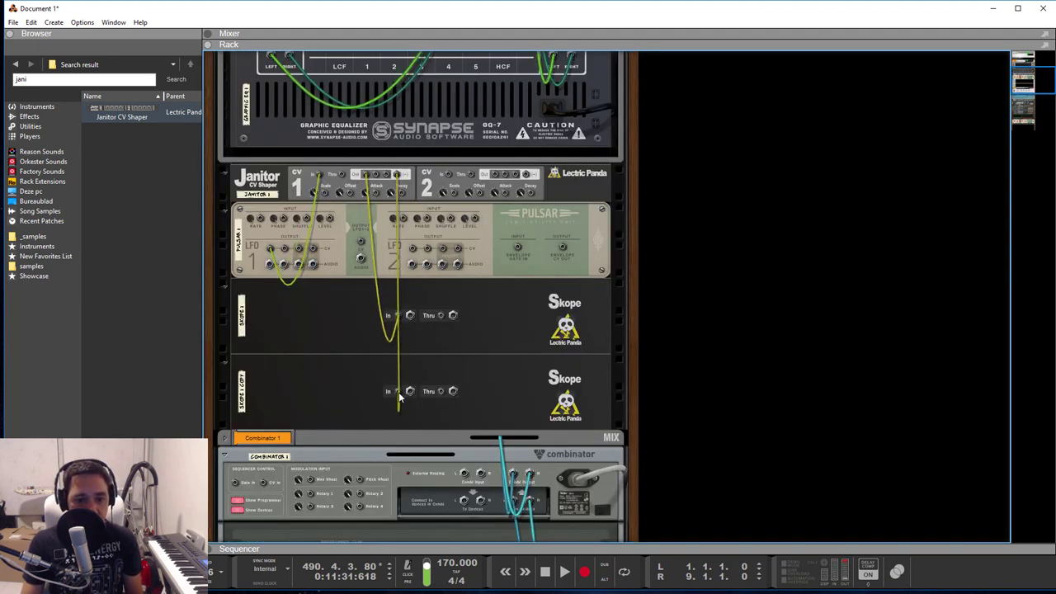
key("Tab")
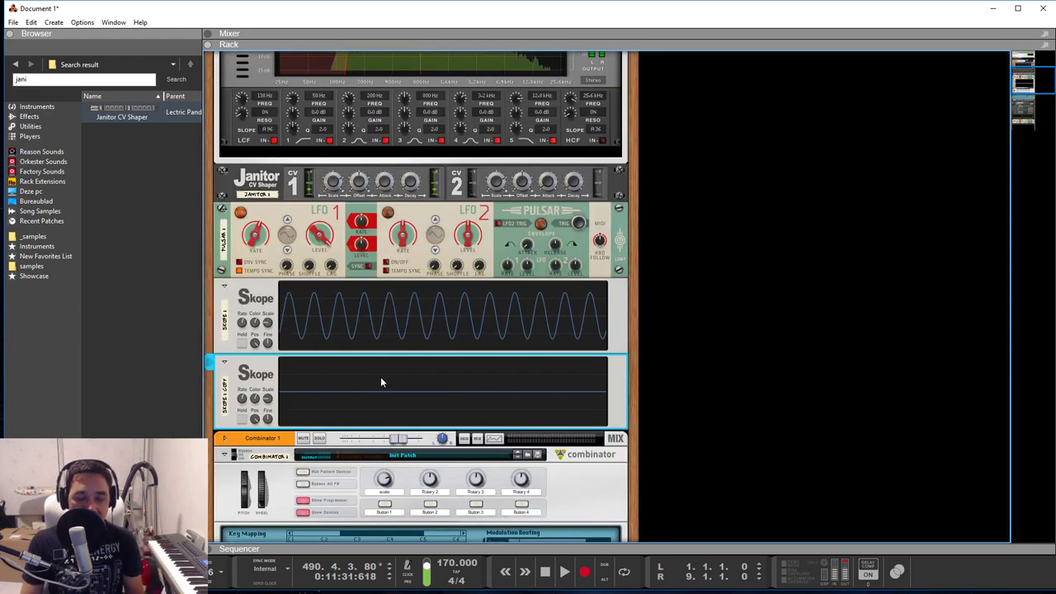
Patch Pulsar LFO 1 into Janitor CV 2 in, and CV 2 out into the second Skope
key("Tab")
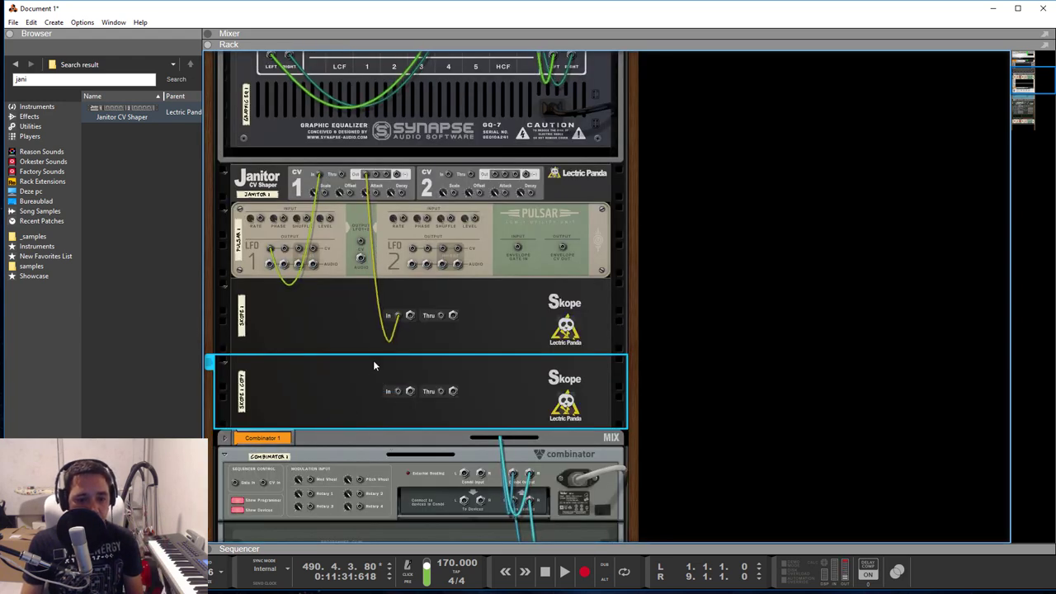
mouse_move(283, 252)
left_mouse_down()
mouse_move(441, 188)
mouse_move(446, 175)
left_mouse_up()
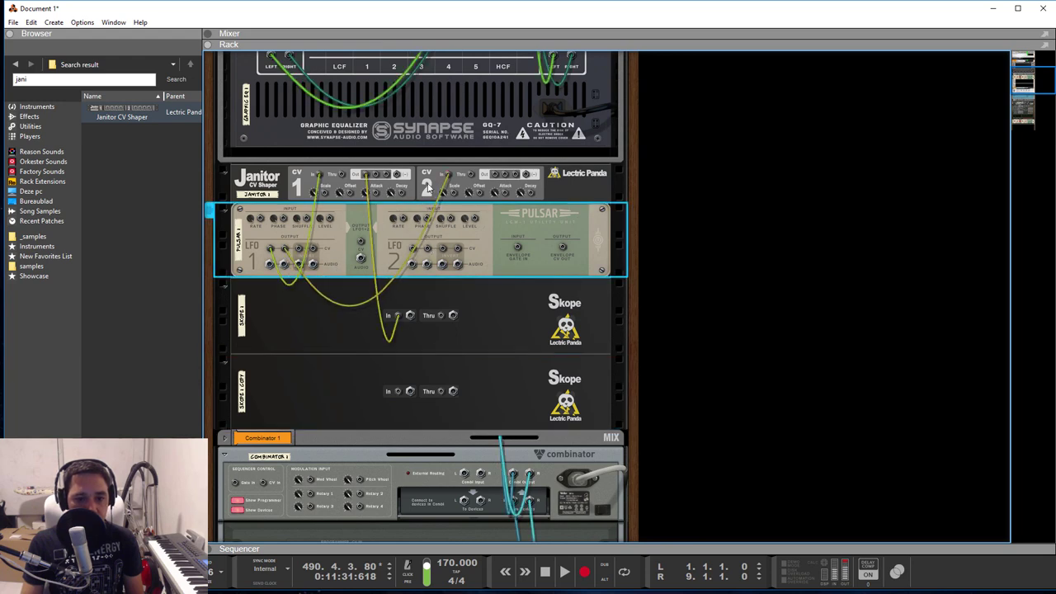
key("Tab")
key("Tab")
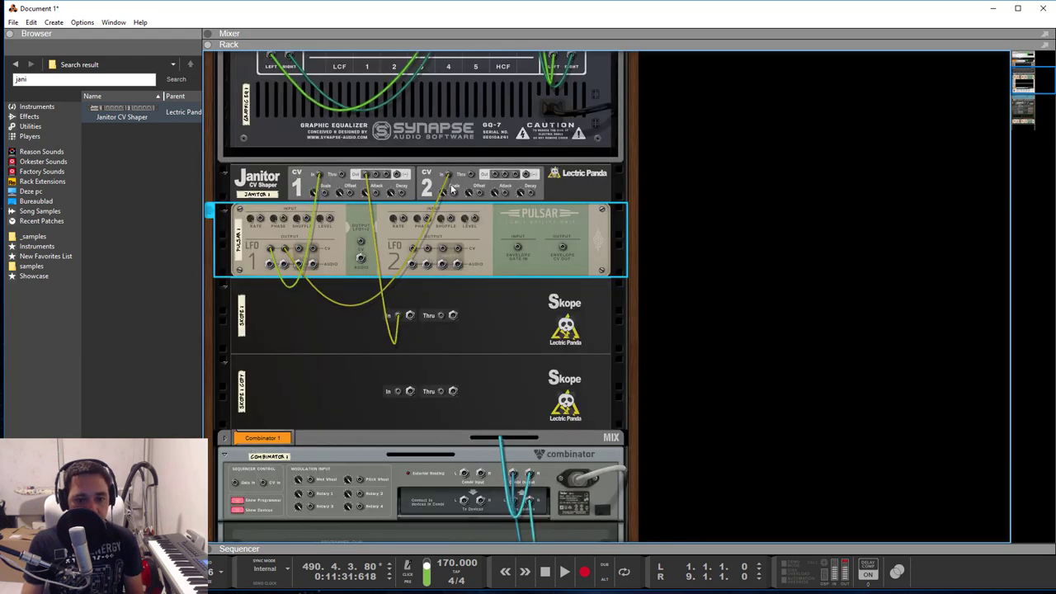
left_click_drag(495, 182, 400, 393)
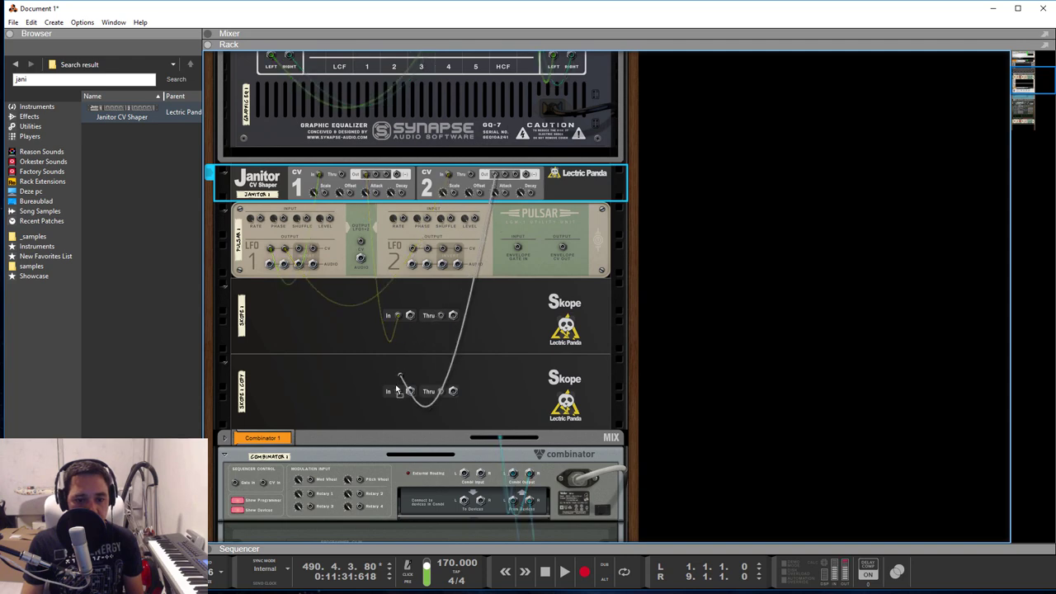
key("Tab")
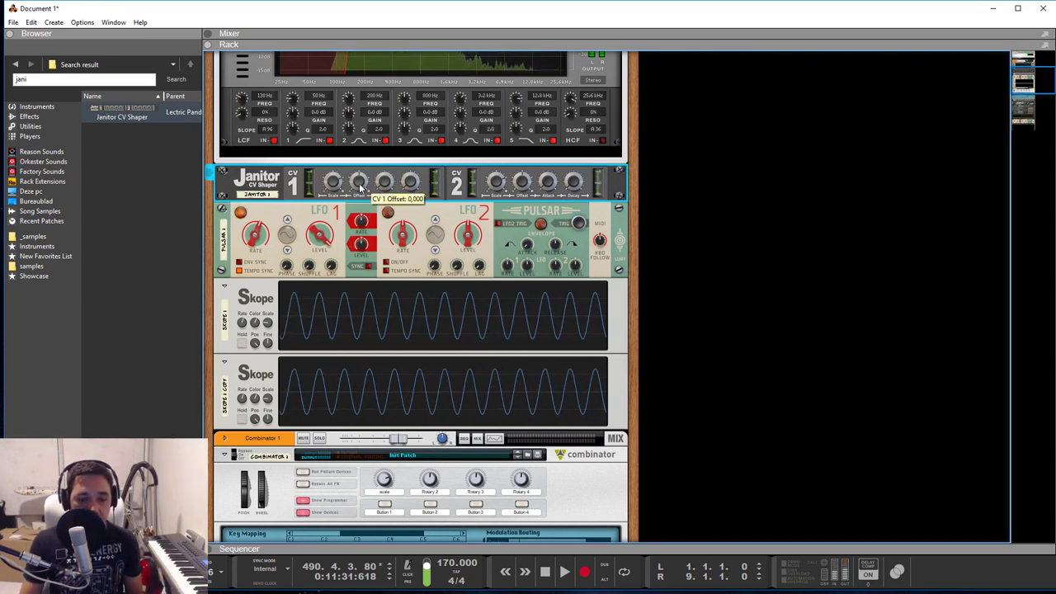
mouse_move(359, 182)
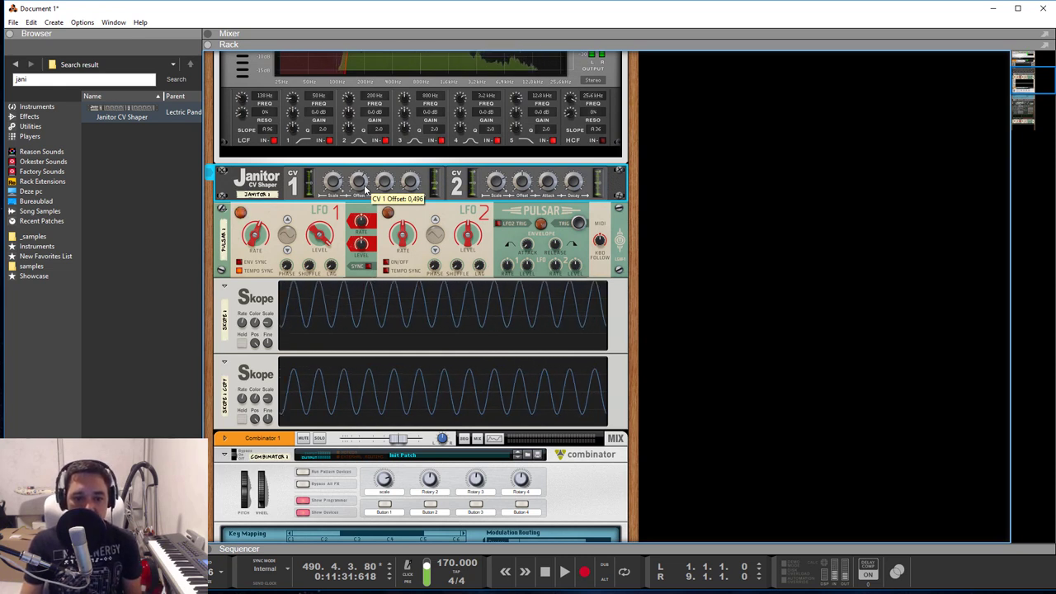
Sweep the Janitor CV 1 offset above 1, then down to about -0.53
left_click_drag(366, 189, 364, 188)
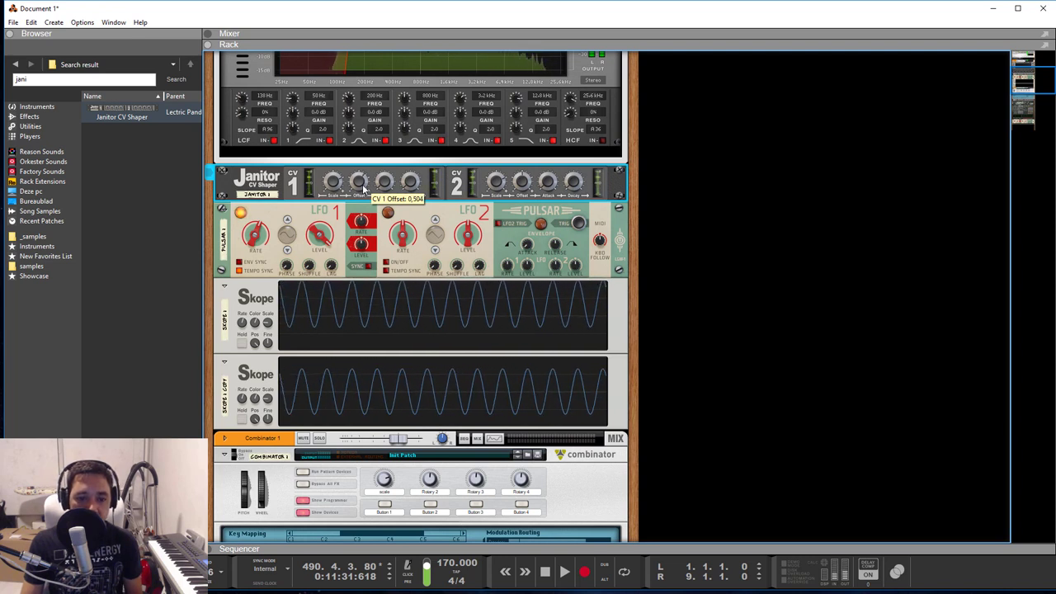
scroll(363, 188, "up", 5)
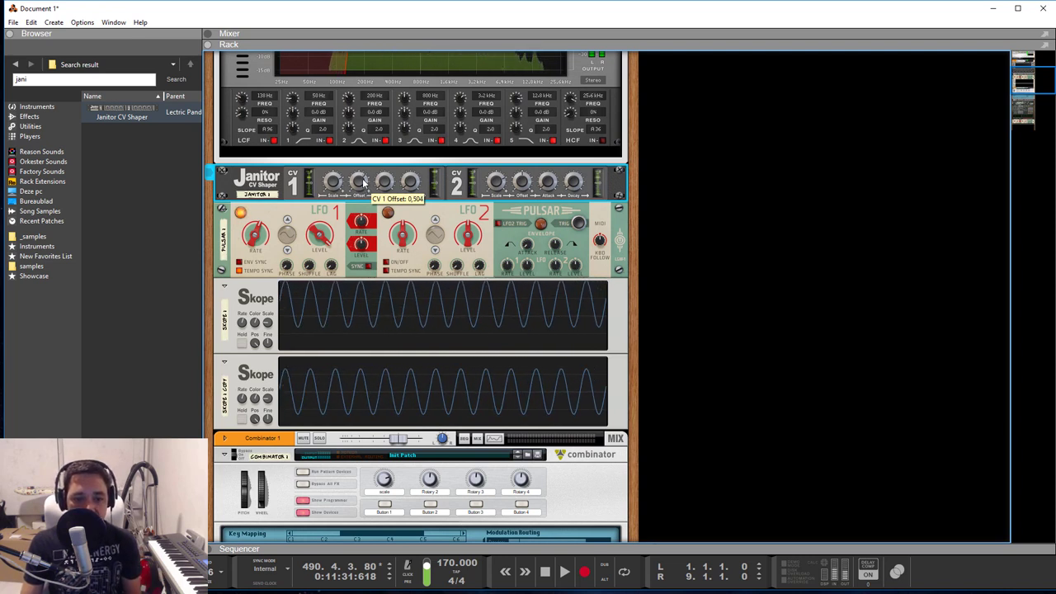
left_click_drag(363, 176, 363, 169)
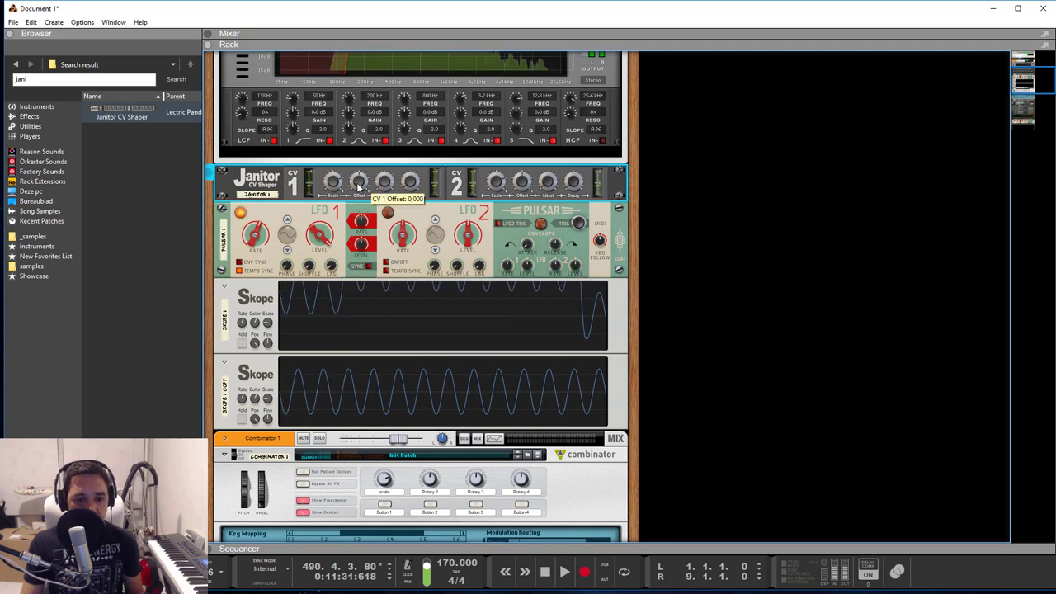
left_click_drag(358, 189, 359, 201)
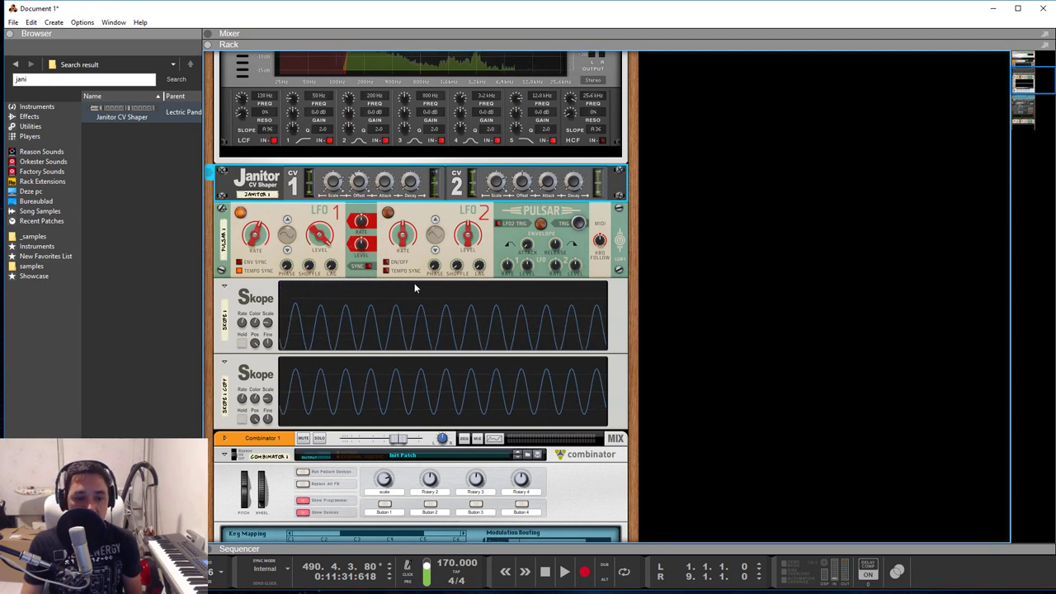
Reset the Janitor CV 1 offset to 0, raise CV 1 attack, and try short and long decay
left_click(360, 184, "ctrl")
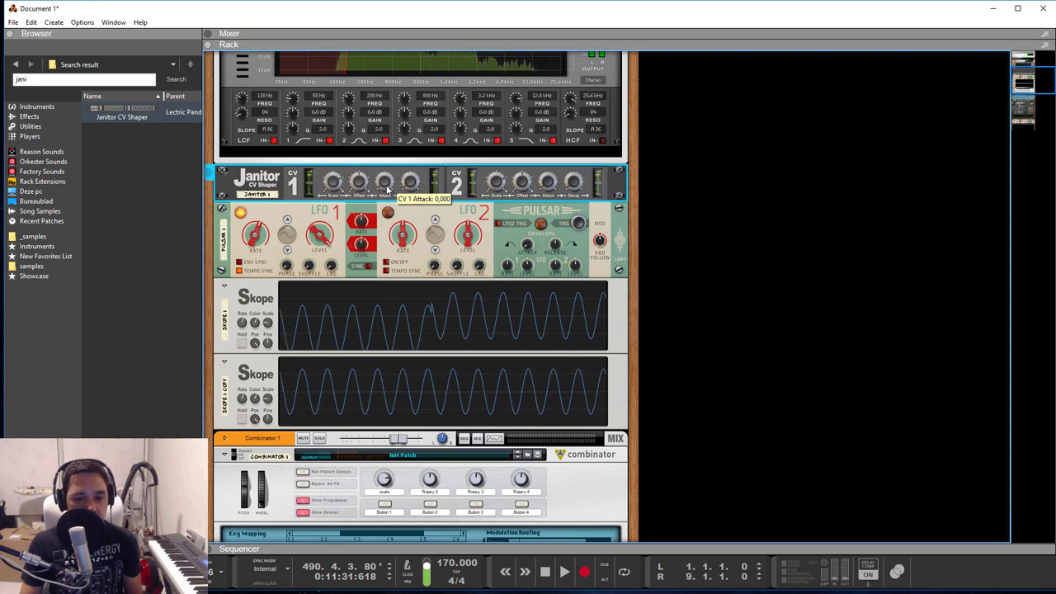
mouse_move(384, 181)
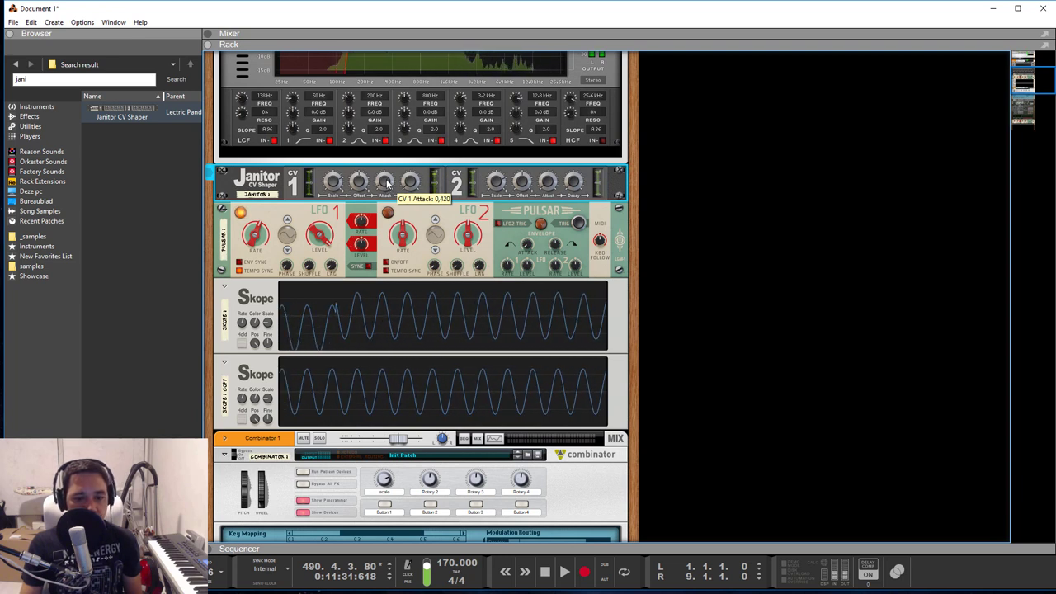
left_click_drag(386, 190, 391, 114)
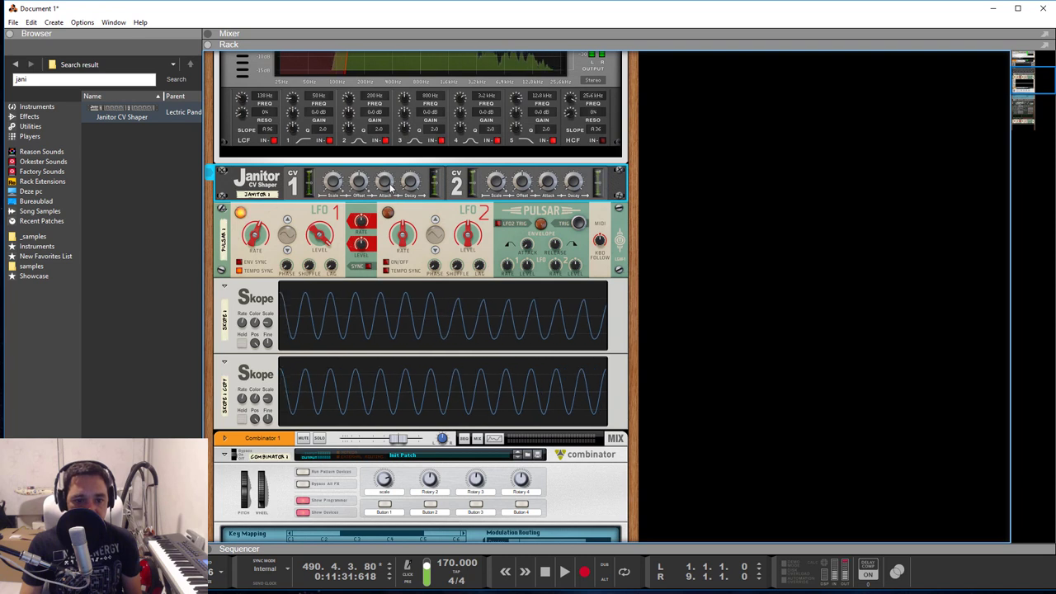
left_click_drag(392, 188, 394, 178)
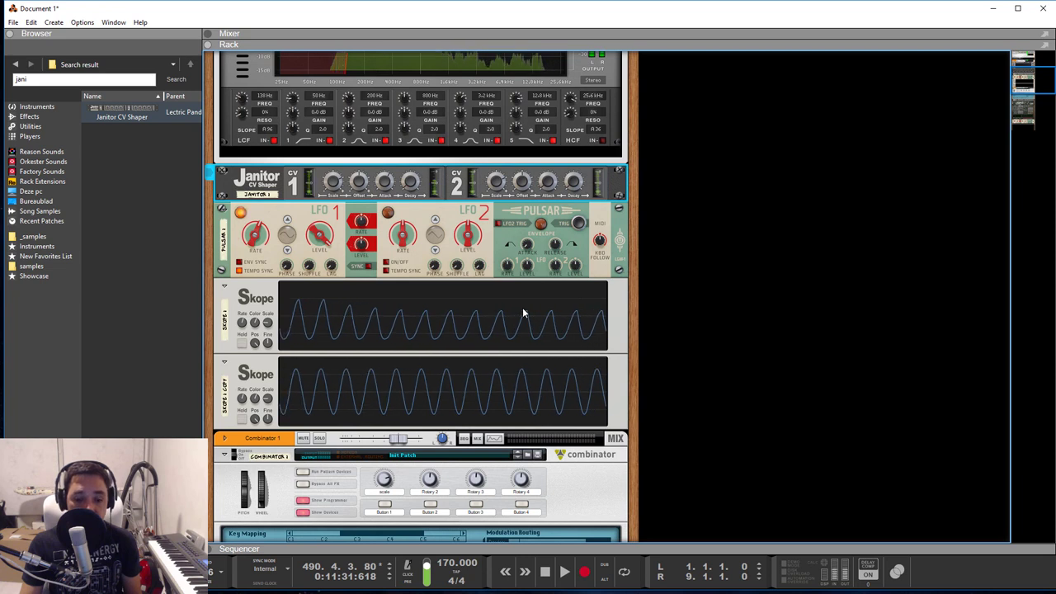
left_click_drag(410, 177, 411, 171)
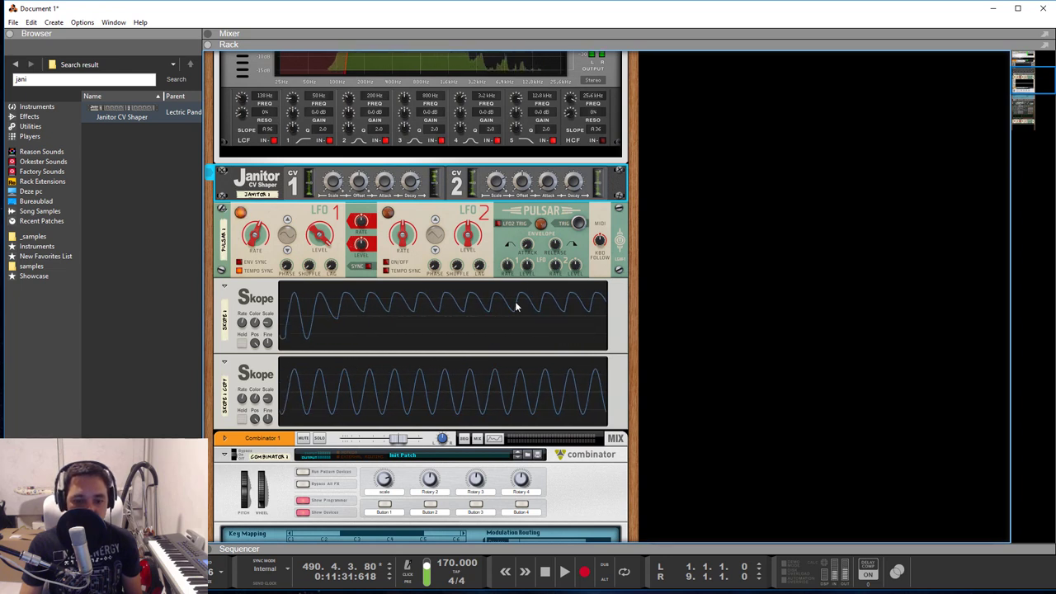
left_click_drag(410, 181, 413, 221)
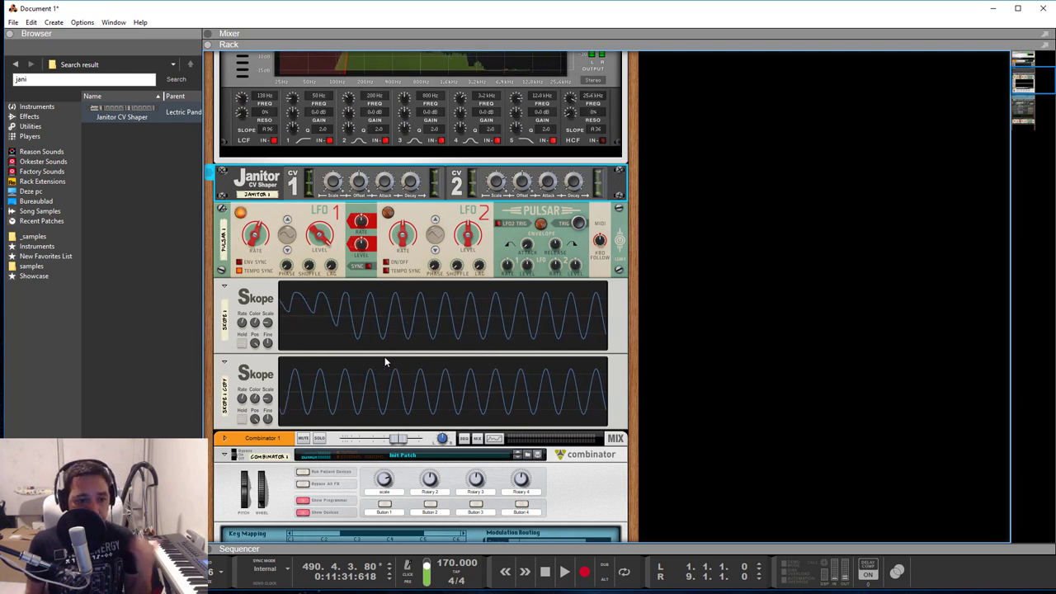
Search the browser for 'CVA' and place a CVA-7 CV Analyzer below the Janitor
double_click(33, 79)
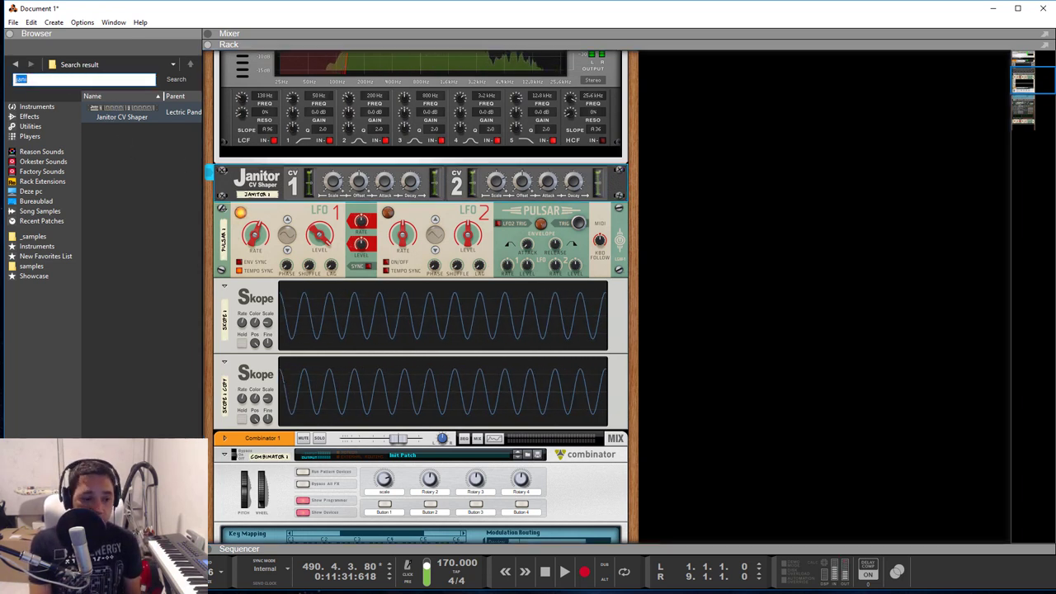
key("BackSpace")
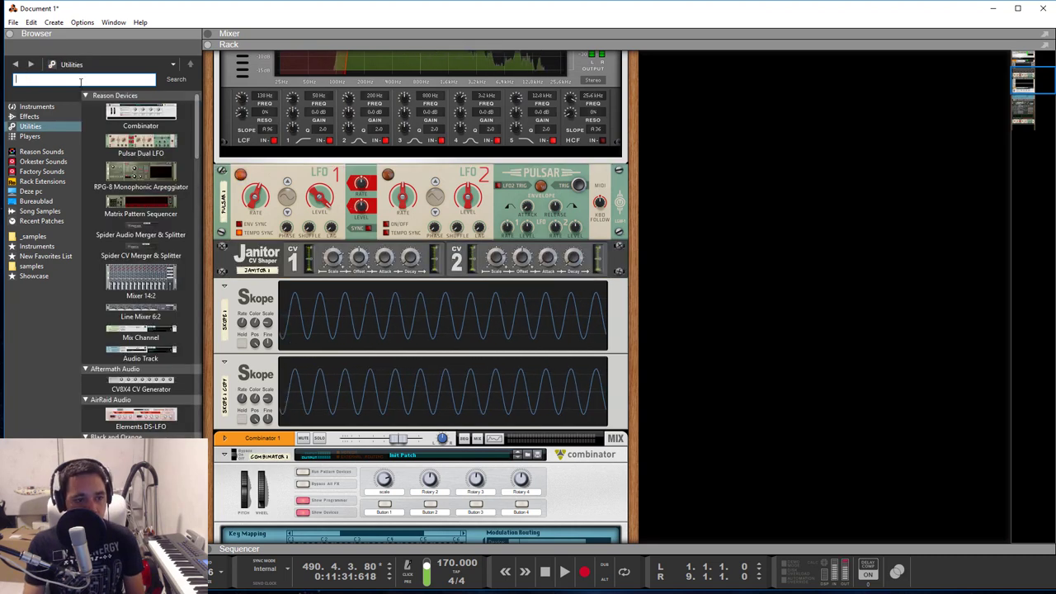
type("CVA")
key("Return")
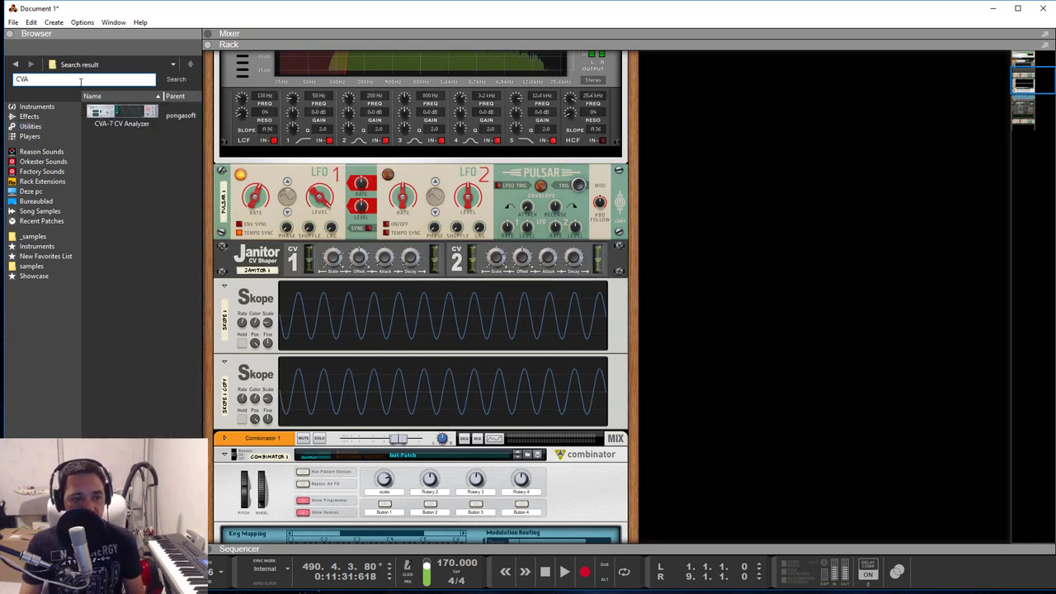
left_click_drag(121, 116, 354, 277)
Duplicate the CVA-7 analyzer below itself, undoing stray duplicates and a cable reroute
key("Tab")
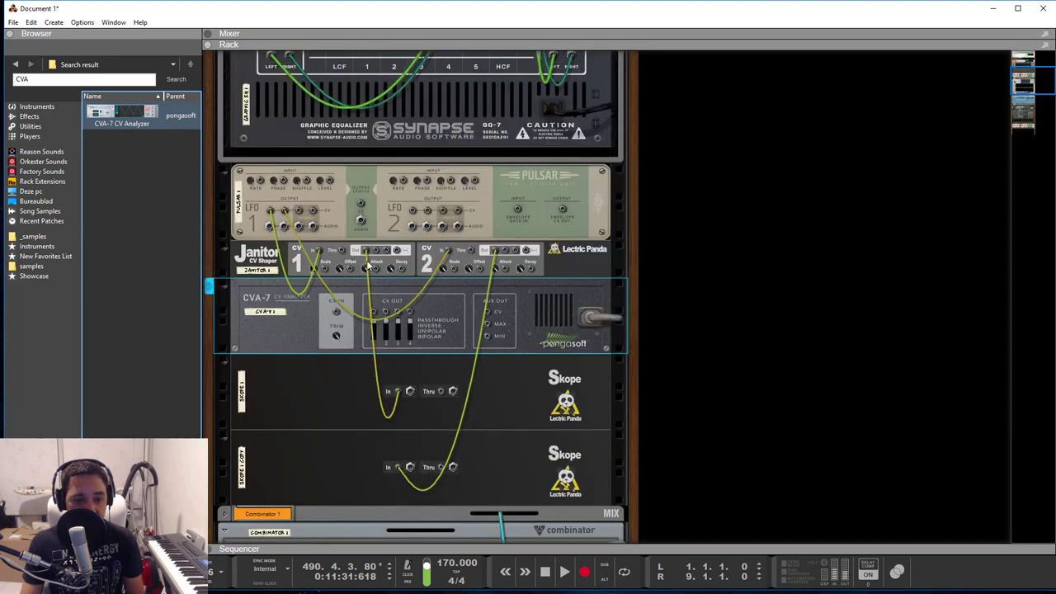
left_click(406, 384)
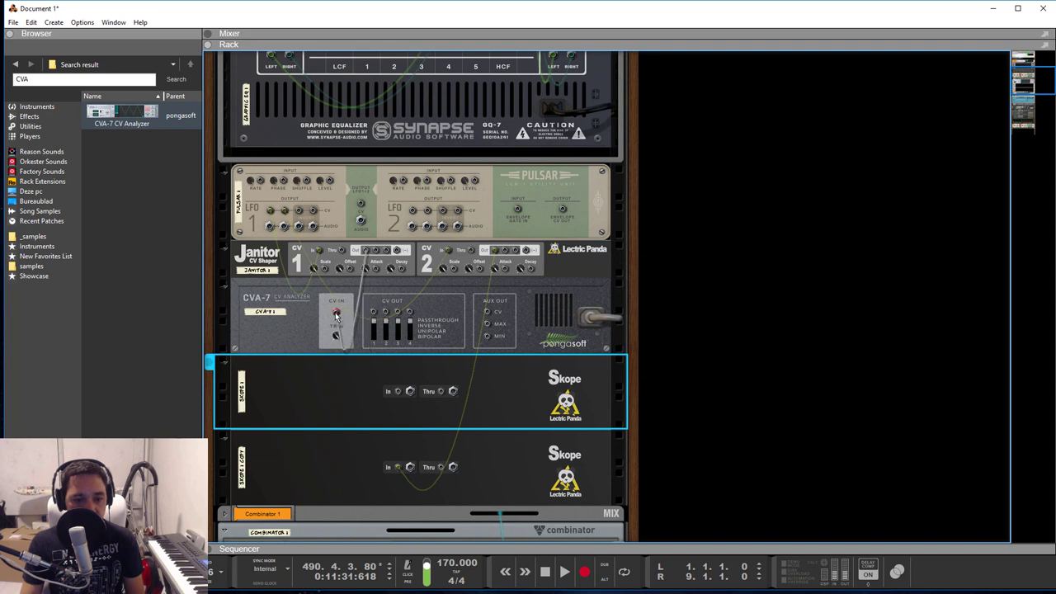
left_click(355, 323)
mouse_move(374, 250)
left_mouse_down()
mouse_move(374, 366)
mouse_move(403, 415)
left_mouse_up()
key("ctrl+z")
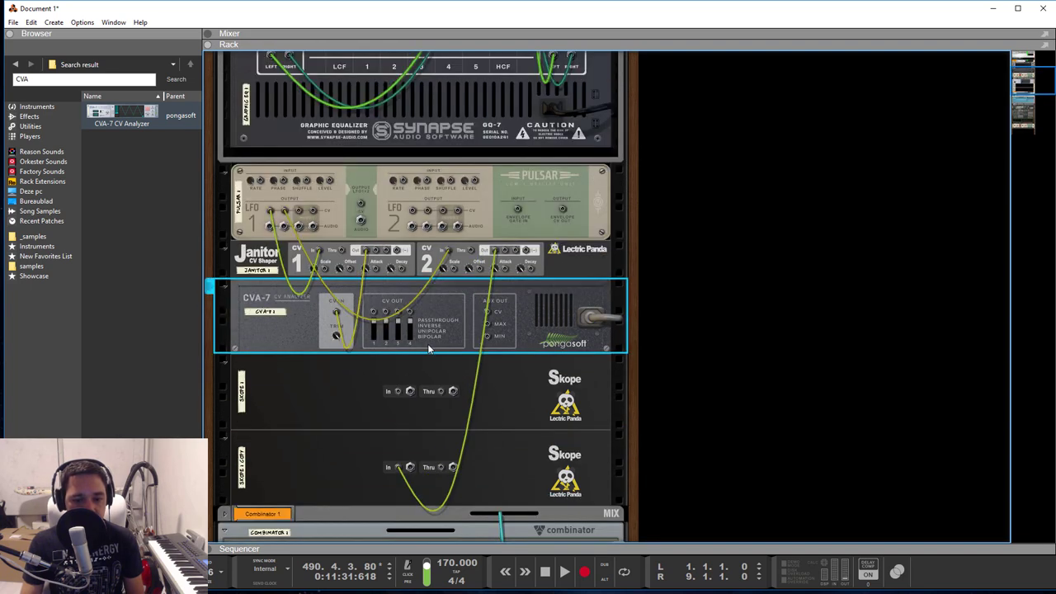
left_click_drag(501, 314, 419, 351)
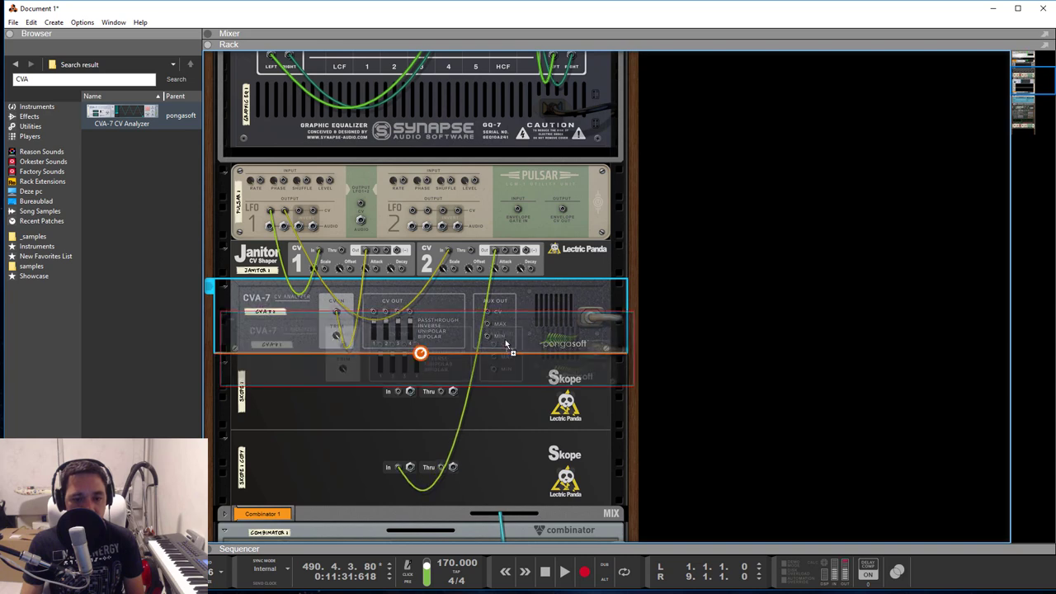
left_click(502, 257)
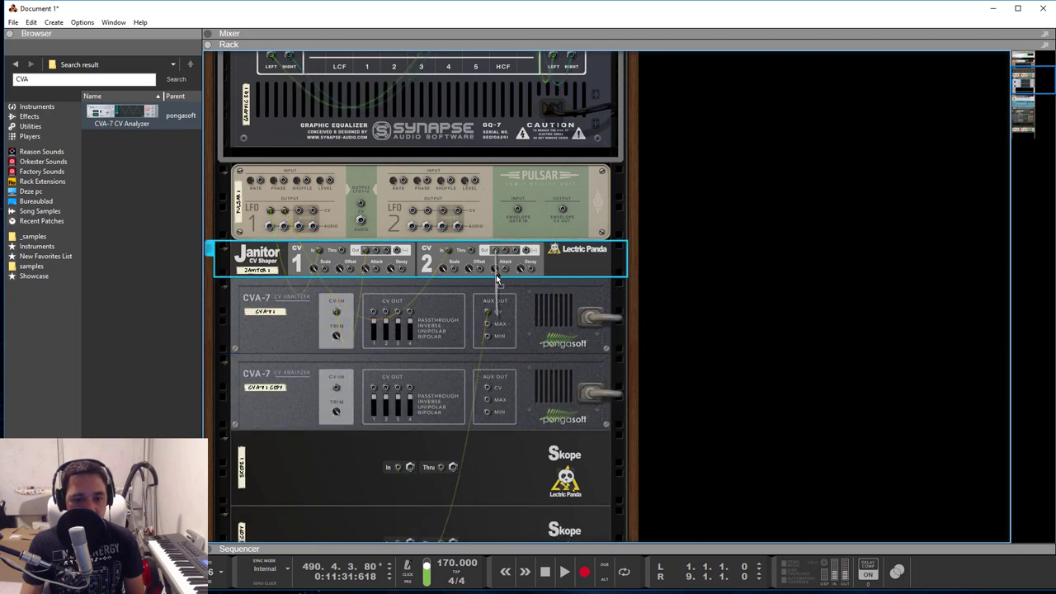
left_click_drag(496, 275, 480, 322)
key("ctrl+z")
Zoom both CVA-7 displays out to show more waveform cycles
key("Tab")
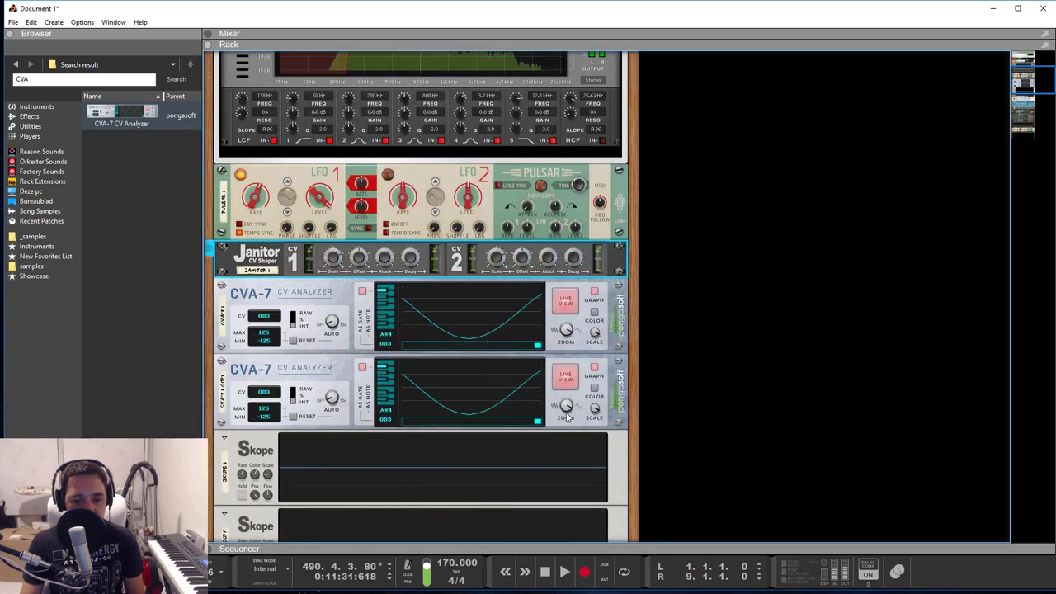
left_click_drag(566, 413, 558, 463)
left_click_drag(566, 330, 567, 366)
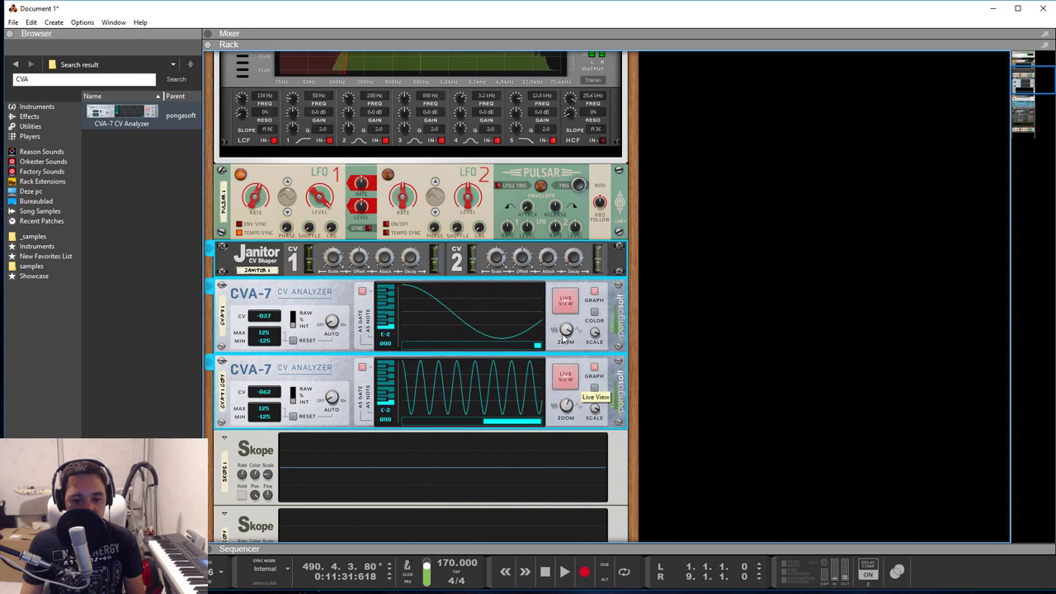